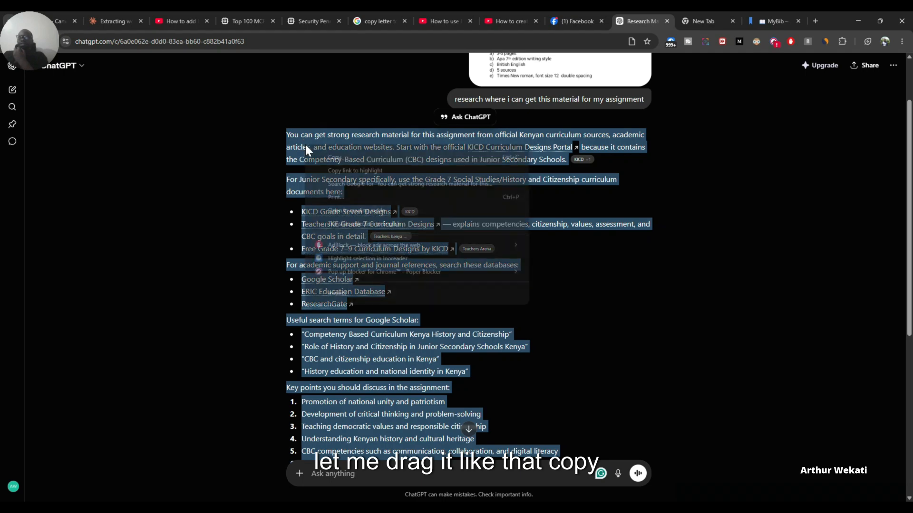
- Copy the selected ChatGPT answer on research sources and paste it after the assignment instruction in the Claude prompt
{"action": "right_click", "coordinate": [306, 145]}
{"action": "left_click", "coordinate": [339, 156]}
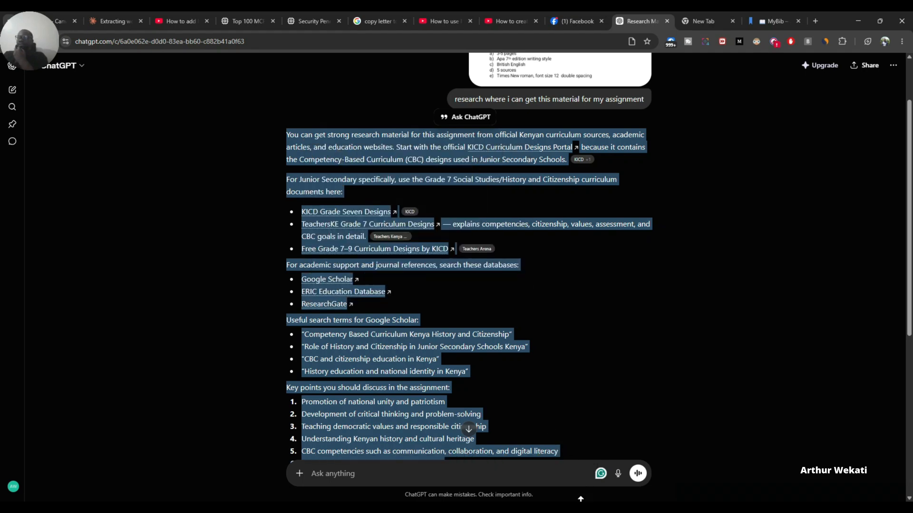
{"action": "left_click", "coordinate": [580, 506]}
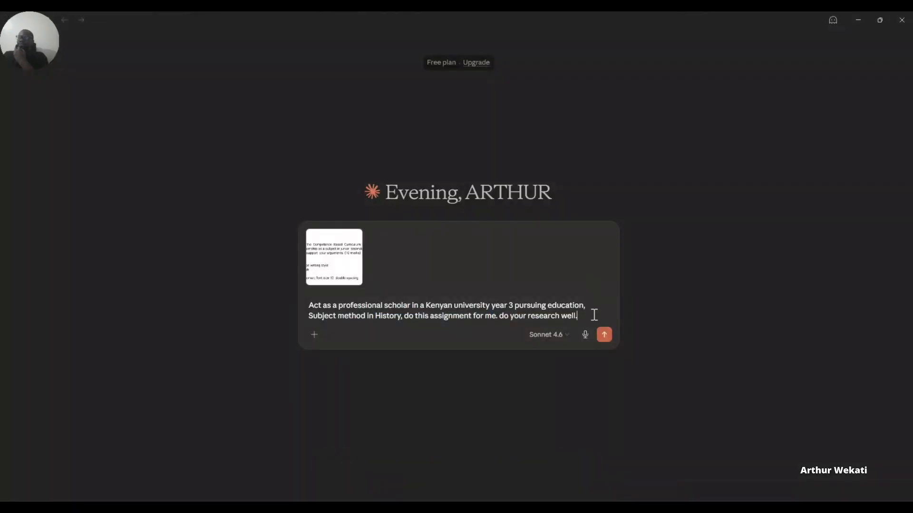
{"action": "key", "text": "ctrl+v"}
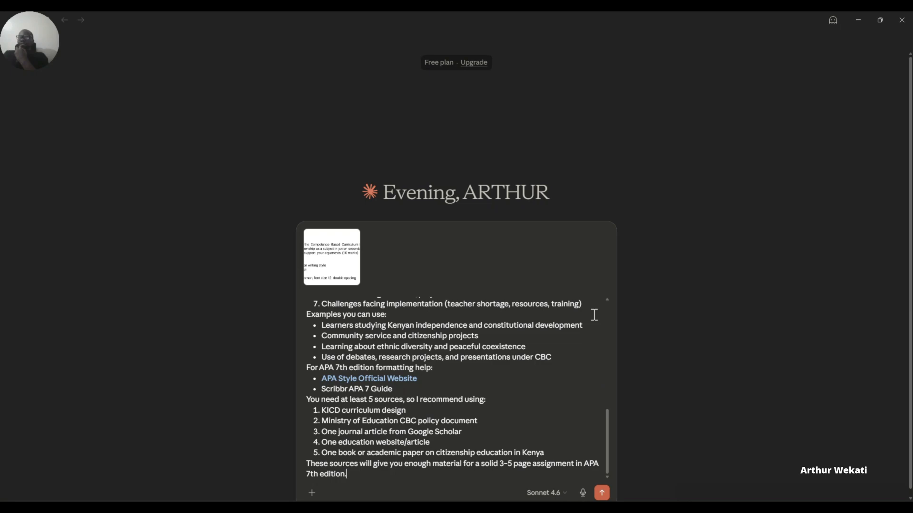
- Separate the pasted research text from the instruction ending "do your research well." with blank lines
{"action": "scroll", "coordinate": [552, 327], "scroll_direction": "up", "scroll_amount": 10}
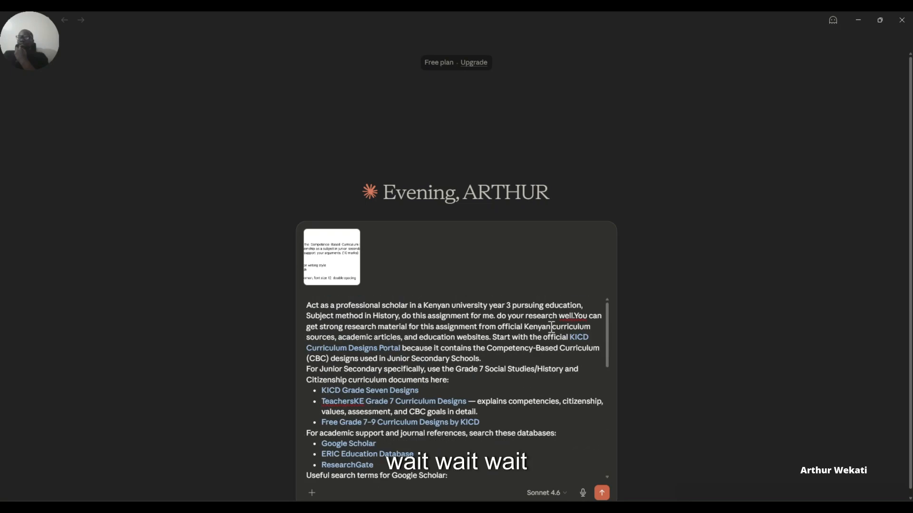
{"action": "left_click", "coordinate": [575, 317]}
{"action": "type", "text": "."}
{"action": "key", "text": "Return"}
{"action": "key", "text": "Return"}
{"action": "key", "text": "Return"}
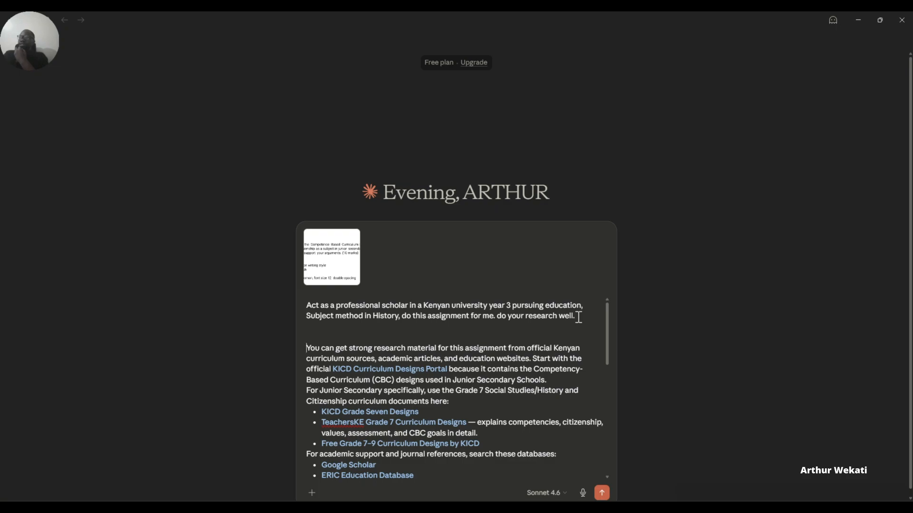
- Switch to the browser and open Gemini at gemini.google.com/app in the empty new tab
{"action": "key", "text": "alt+Tab"}
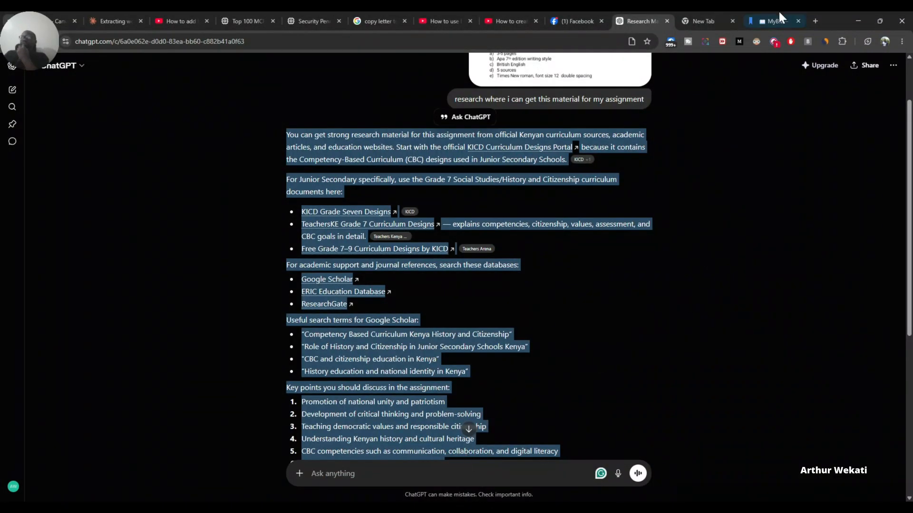
{"action": "left_click", "coordinate": [774, 23]}
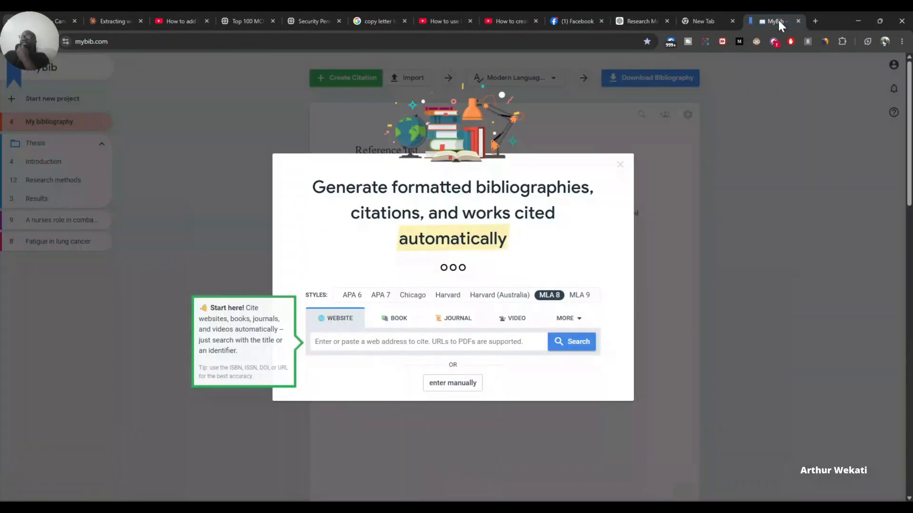
{"action": "left_click", "coordinate": [703, 21]}
{"action": "left_click", "coordinate": [484, 38]}
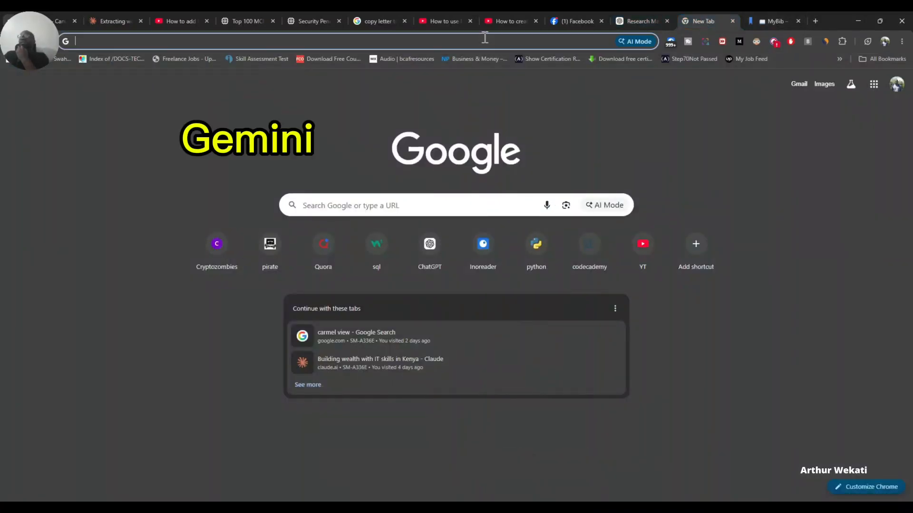
{"action": "type", "text": "gemini.google.com/app"}
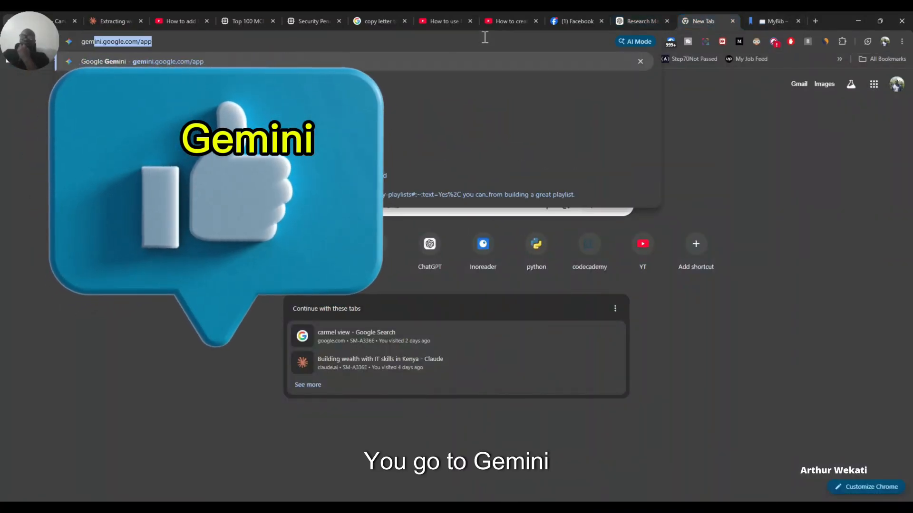
{"action": "key", "text": "Return"}
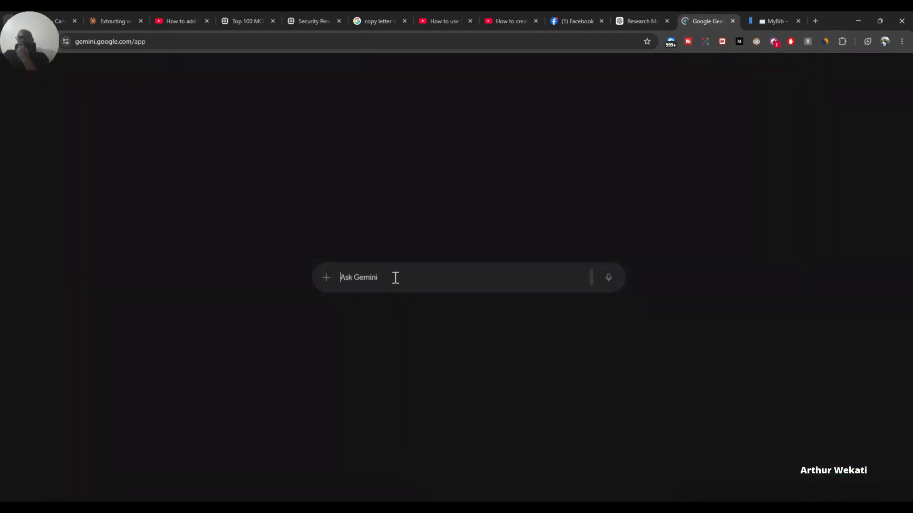
- Attach the assignment image Sha.jpeg from Downloads to the Gemini prompt
{"action": "left_click", "coordinate": [326, 280]}
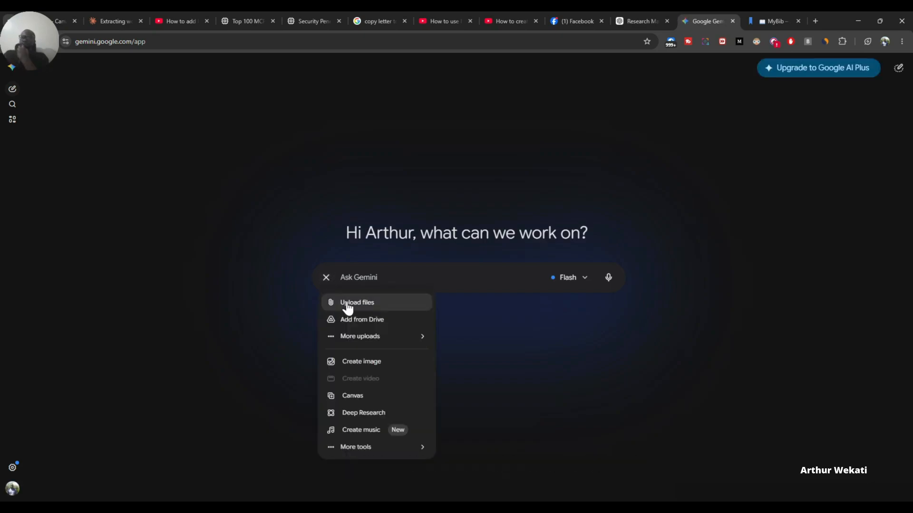
{"action": "left_click", "coordinate": [348, 304]}
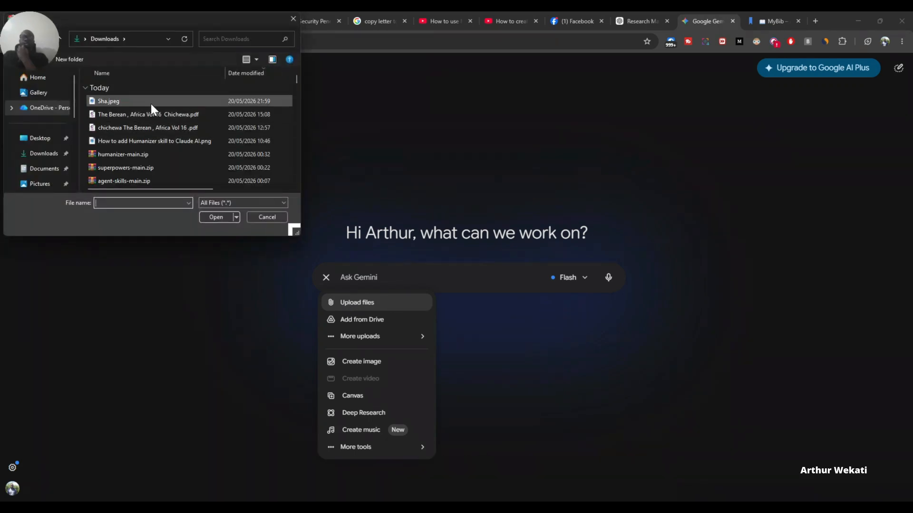
{"action": "left_click", "coordinate": [151, 101]}
{"action": "left_click", "coordinate": [216, 216]}
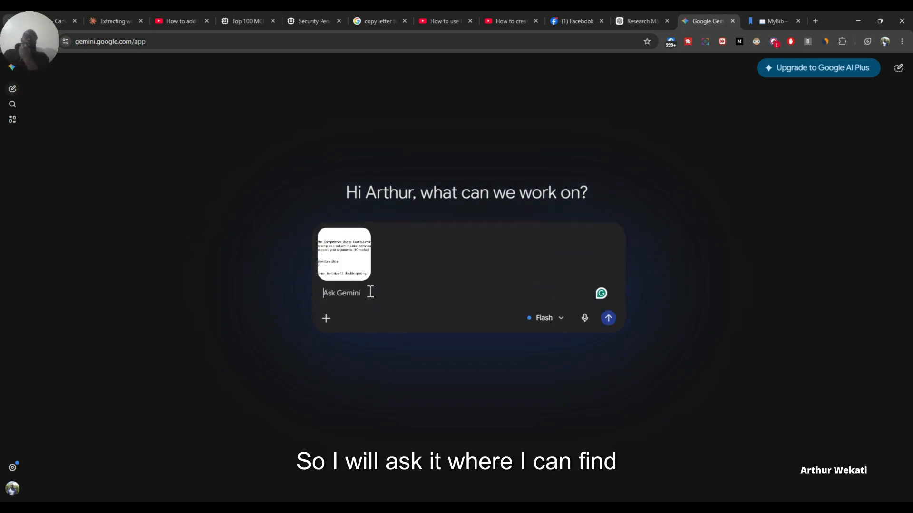
- Insert "research where i can get this material for my assignment" from the clipboard history and send it to Gemini
{"action": "key", "text": "super+v"}
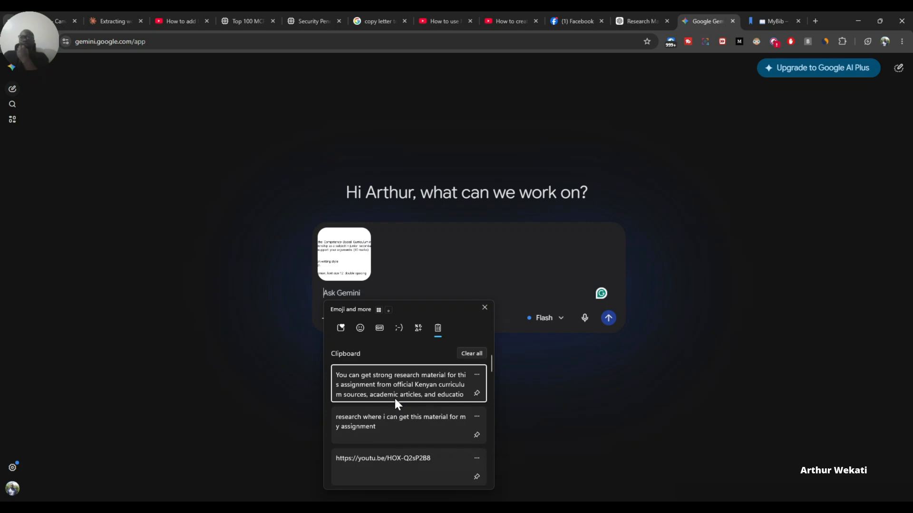
{"action": "left_click", "coordinate": [397, 420]}
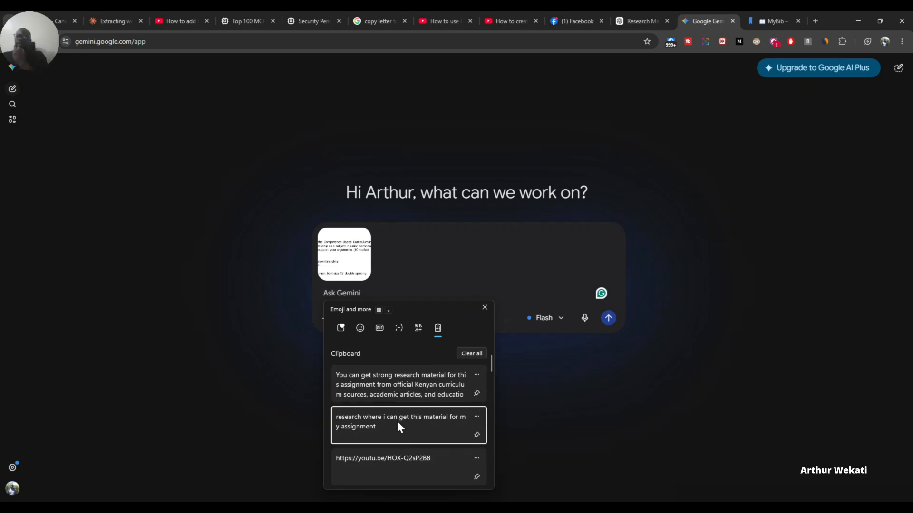
{"action": "left_click", "coordinate": [608, 319]}
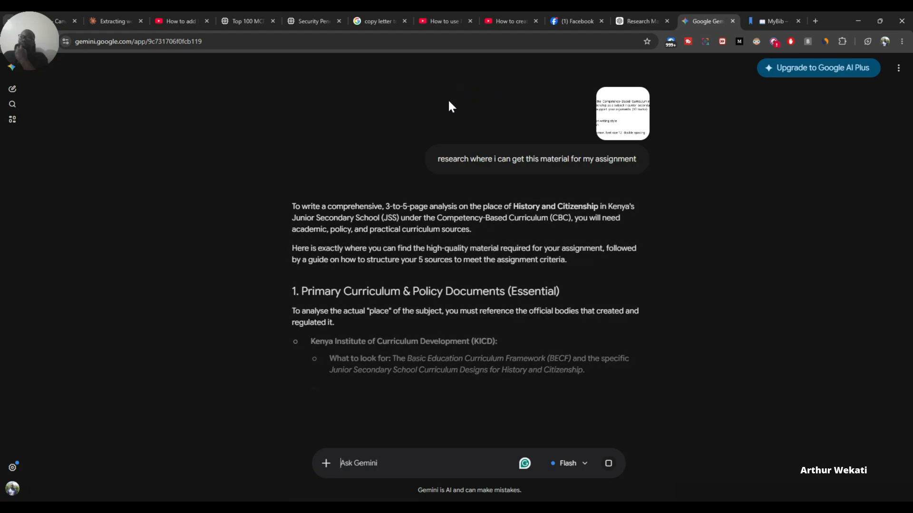
- Read through Gemini's answer on curriculum documents, academic sources, recommended source structure and formatting tips
{"action": "scroll", "coordinate": [418, 275], "scroll_direction": "down", "scroll_amount": 2}
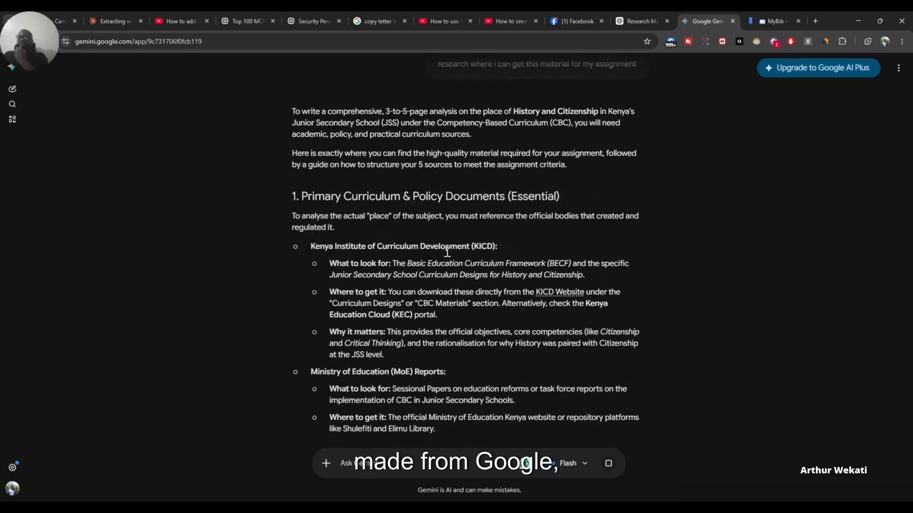
{"action": "scroll", "coordinate": [447, 252], "scroll_direction": "up", "scroll_amount": 2}
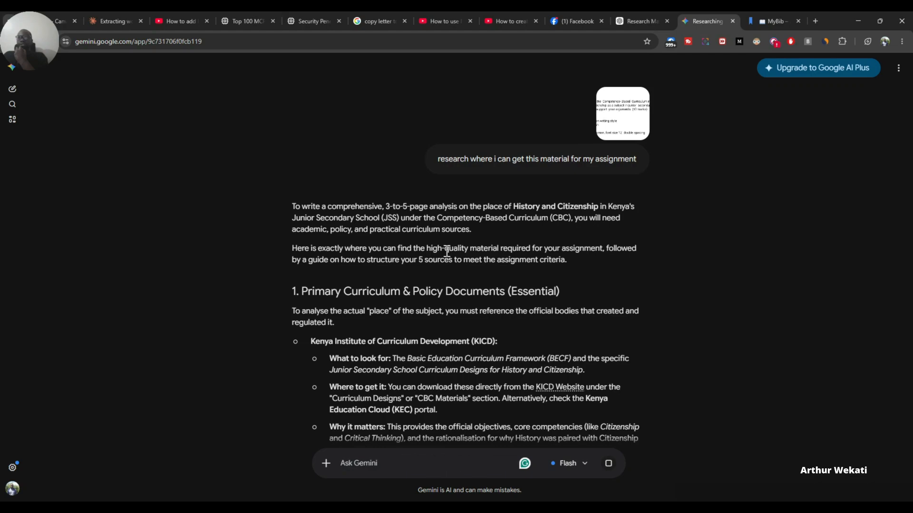
{"action": "scroll", "coordinate": [433, 272], "scroll_direction": "down", "scroll_amount": 3}
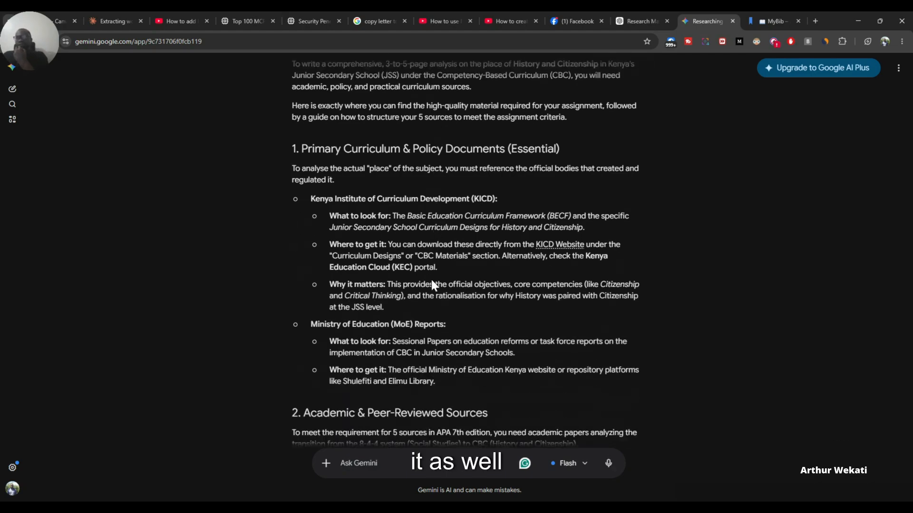
{"action": "scroll", "coordinate": [431, 280], "scroll_direction": "down", "scroll_amount": 7}
{"action": "scroll", "coordinate": [431, 278], "scroll_direction": "down", "scroll_amount": 3}
{"action": "scroll", "coordinate": [430, 278], "scroll_direction": "up", "scroll_amount": 5}
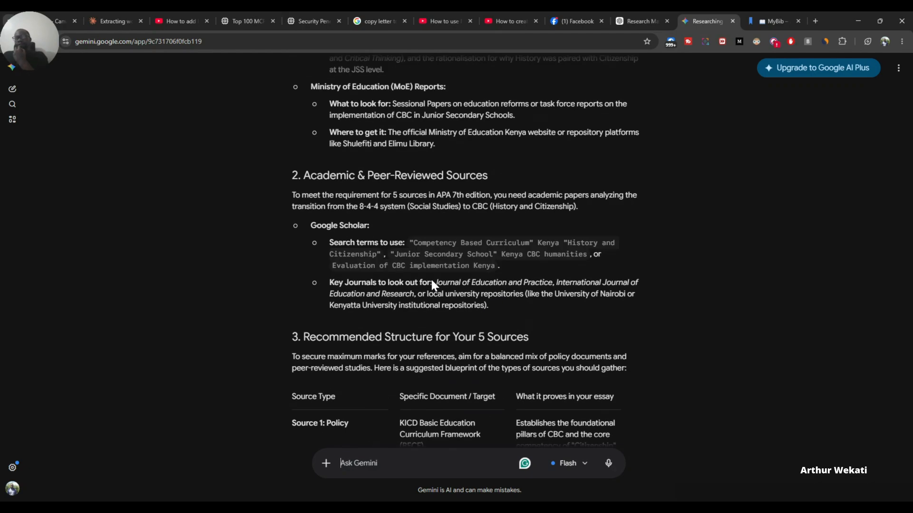
{"action": "scroll", "coordinate": [432, 279], "scroll_direction": "down", "scroll_amount": 10}
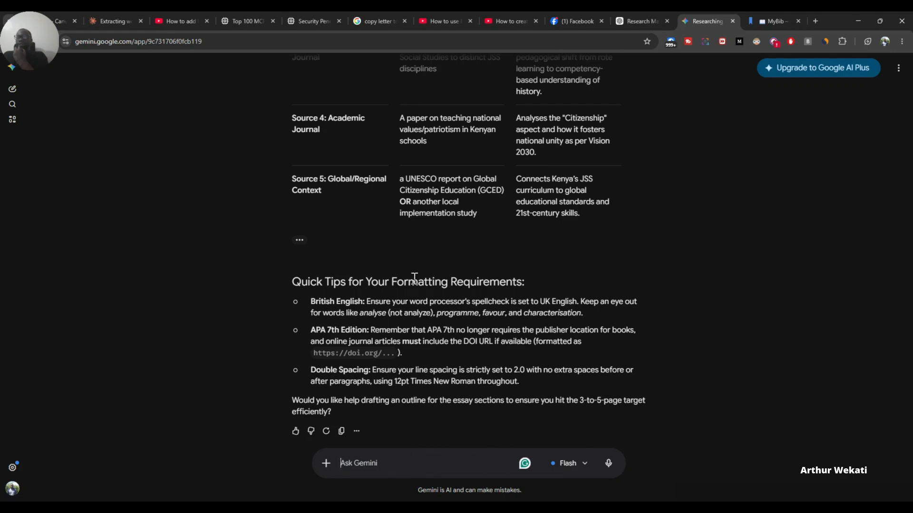
- Switch to MyBib, view its new website citation form, and close the form without adding a citation
{"action": "left_click", "coordinate": [761, 20]}
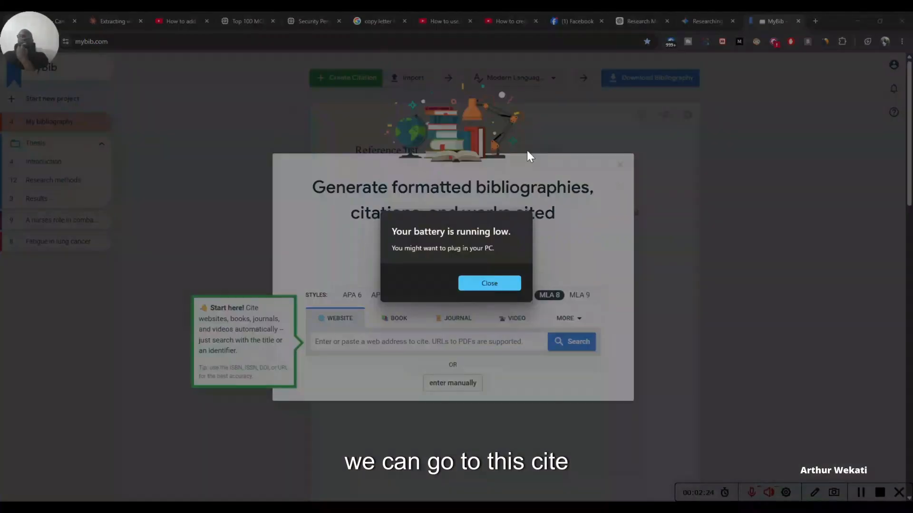
{"action": "left_click", "coordinate": [500, 288]}
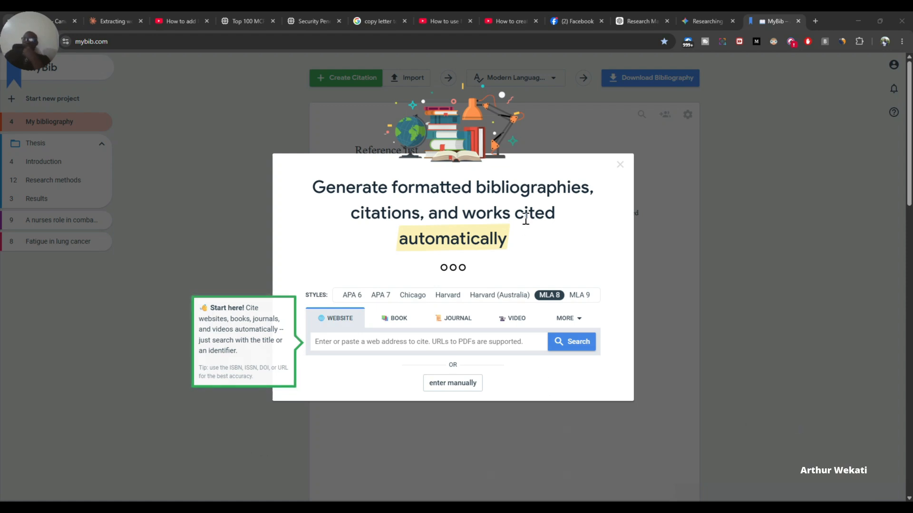
{"action": "left_click", "coordinate": [363, 344]}
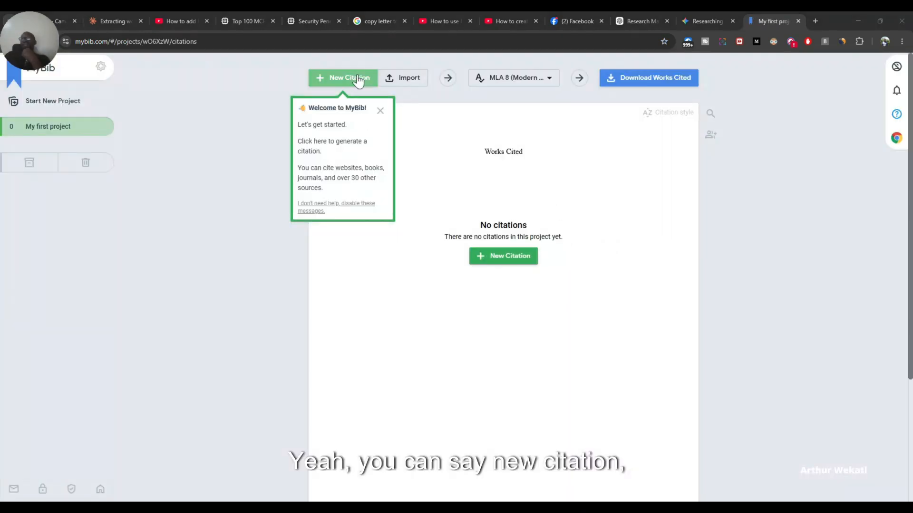
{"action": "left_click", "coordinate": [359, 77]}
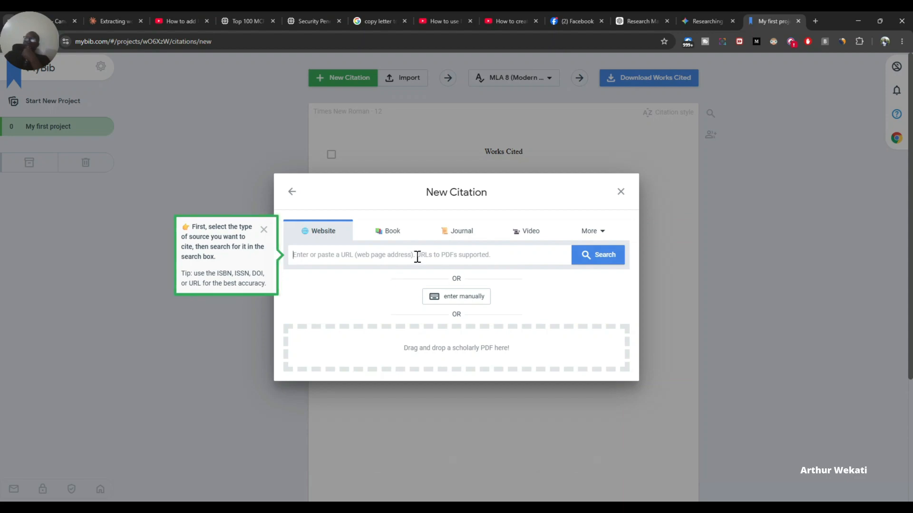
{"action": "left_click", "coordinate": [791, 263]}
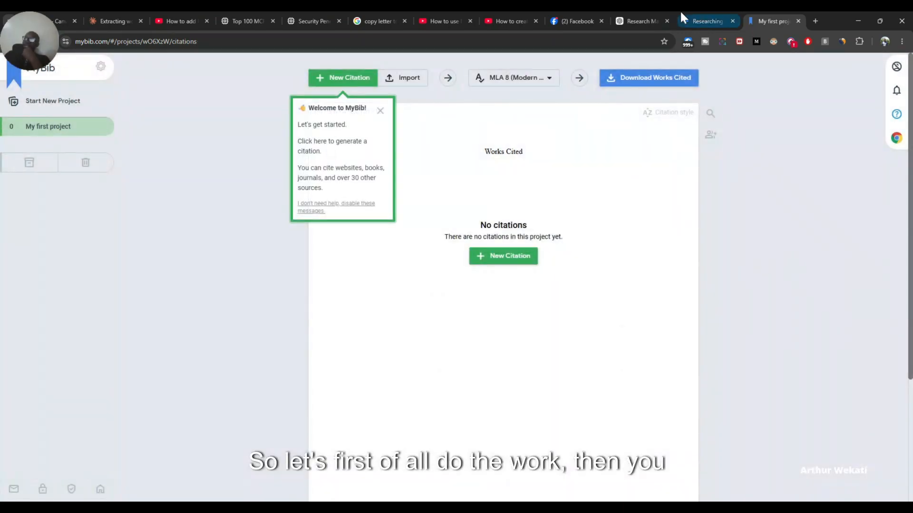
- Return to Gemini and select its answer from the end of the Double Spacing tip back up through the response for copying
{"action": "mouse_move", "coordinate": [681, 14]}
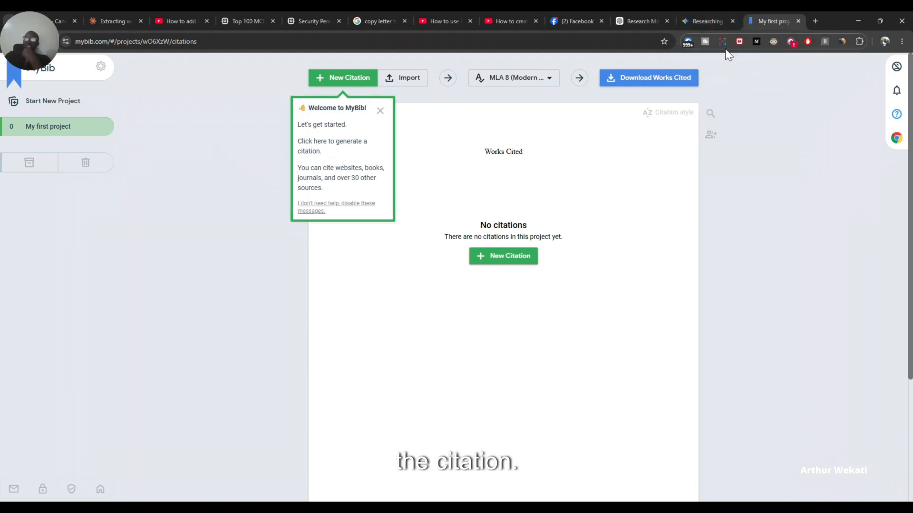
{"action": "left_click", "coordinate": [703, 20]}
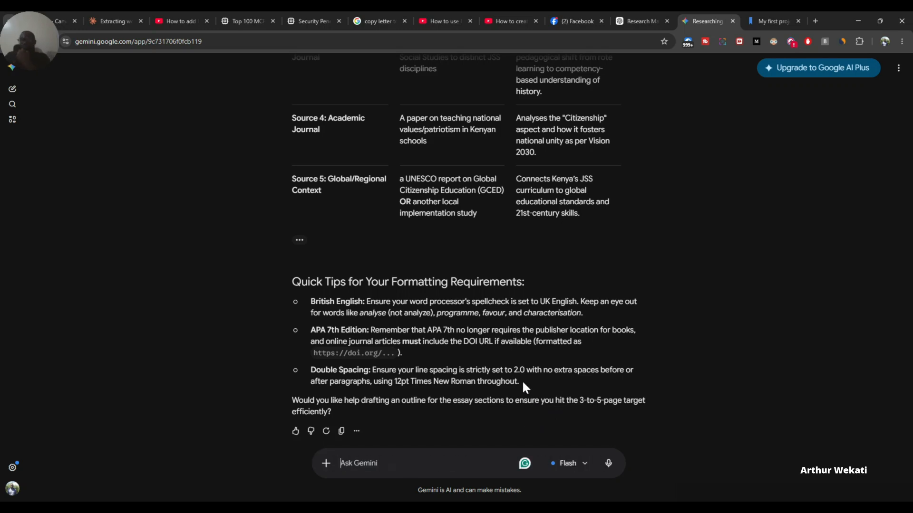
{"action": "left_click_drag", "start_coordinate": [521, 380], "coordinate": [298, 198]}
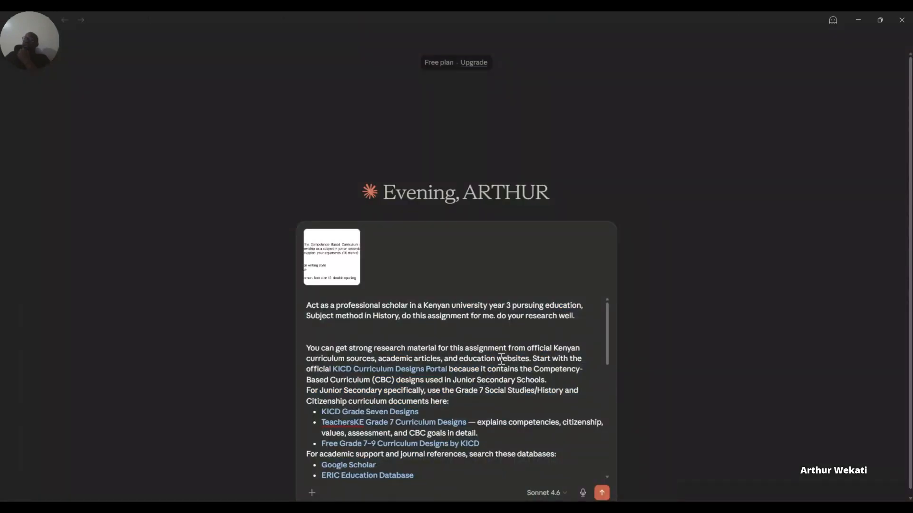
- Try to paste the copied Gemini answer into the Claude prompt ahead of the ChatGPT research text
{"action": "scroll", "coordinate": [490, 378], "scroll_direction": "down", "scroll_amount": 10}
{"action": "key", "text": "ctrl+Home"}
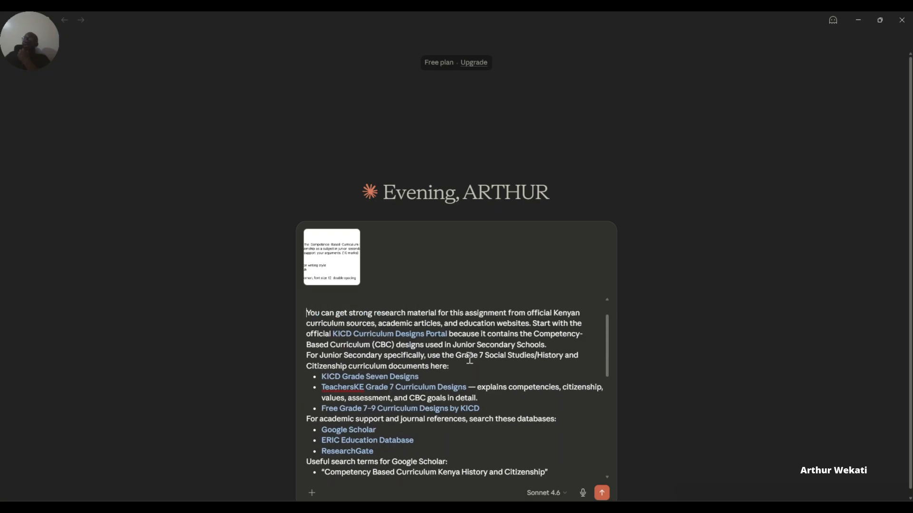
{"action": "key", "text": "ctrl+v"}
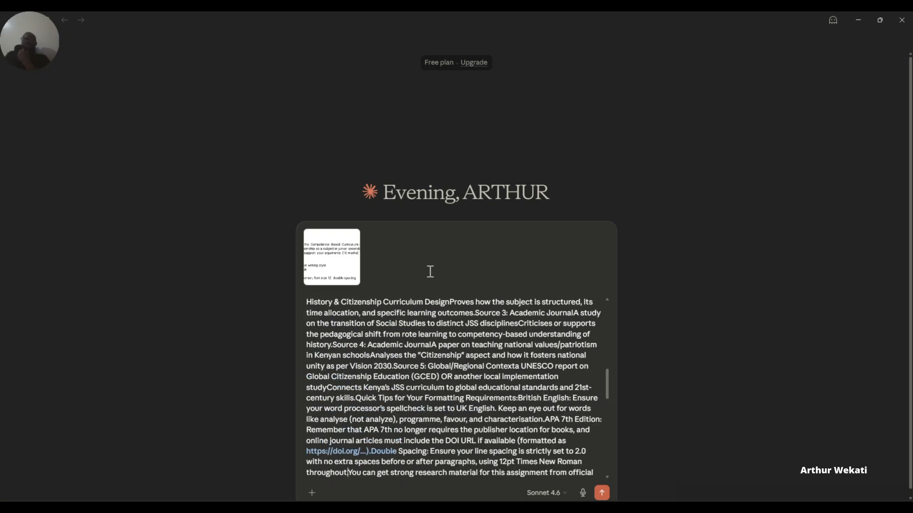
{"action": "key", "text": "ctrl+z"}
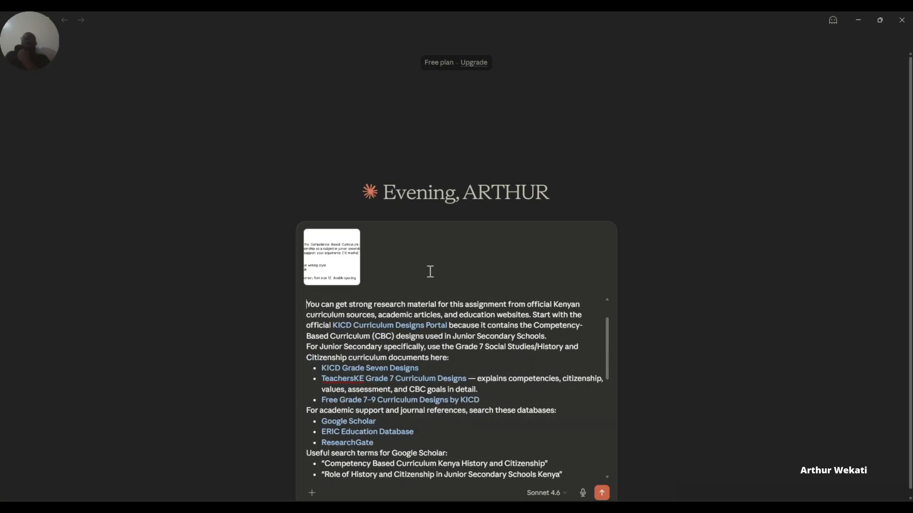
- Add blank lines before "7th edition." at the end of the Claude prompt and paste the copied Gemini answer there
{"action": "scroll", "coordinate": [468, 363], "scroll_direction": "down", "scroll_amount": 10}
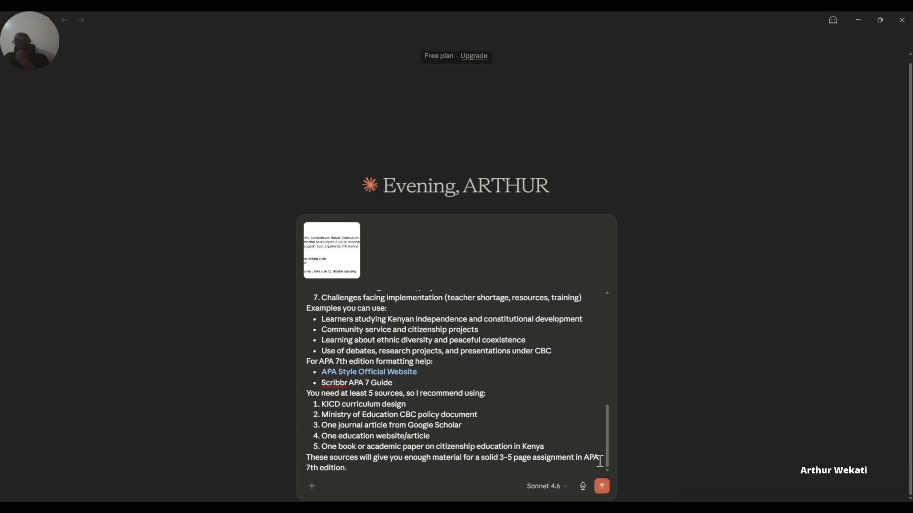
{"action": "key", "text": "Return"}
{"action": "key", "text": "Return"}
{"action": "key", "text": "Return"}
{"action": "key", "text": "Return"}
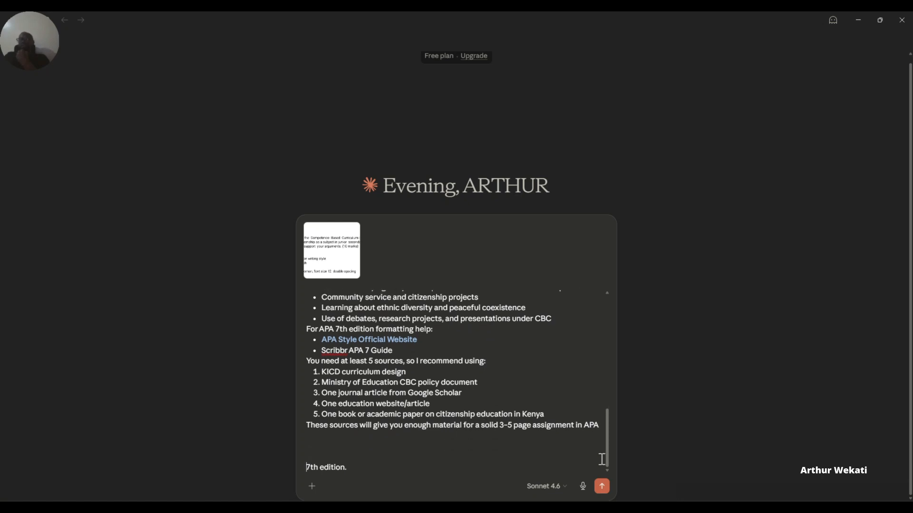
{"action": "key", "text": "ctrl+v"}
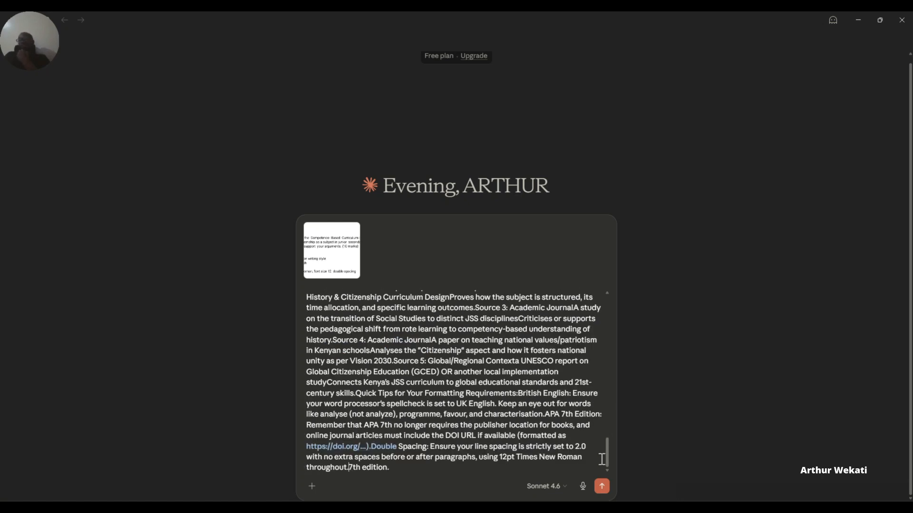
- Submit the combined assignment prompt to Claude and go through the format and content summary in its reply
{"action": "left_click", "coordinate": [601, 487]}
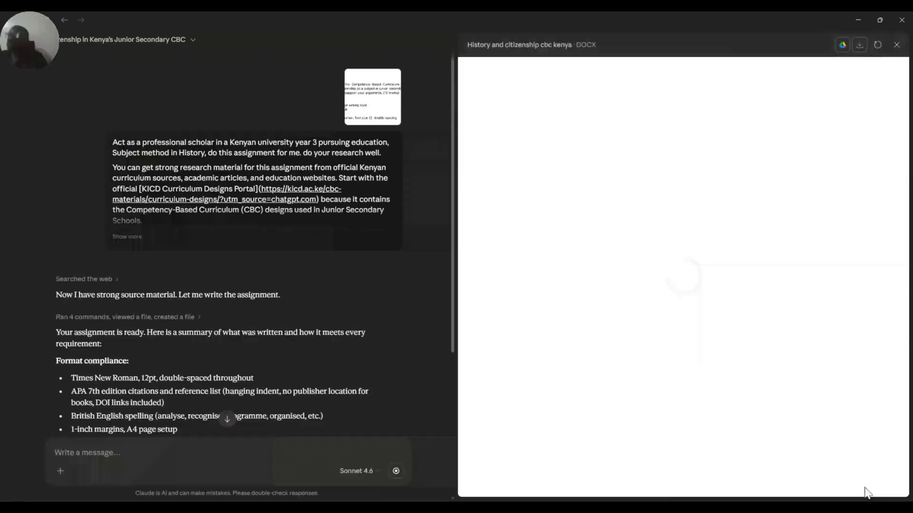
{"action": "scroll", "coordinate": [172, 233], "scroll_direction": "down", "scroll_amount": 6}
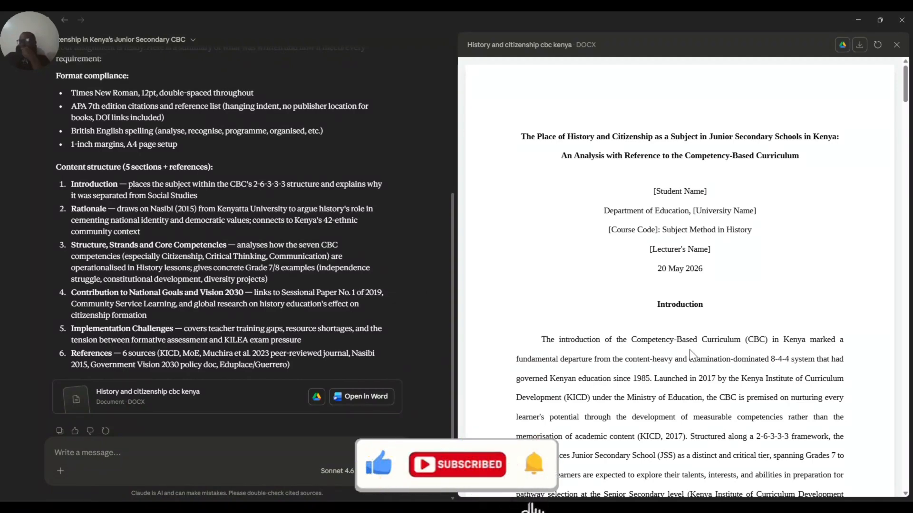
- Skim the first three pages of the generated assignment in the document preview and return to its title page
{"action": "scroll", "coordinate": [691, 353], "scroll_direction": "down", "scroll_amount": 10}
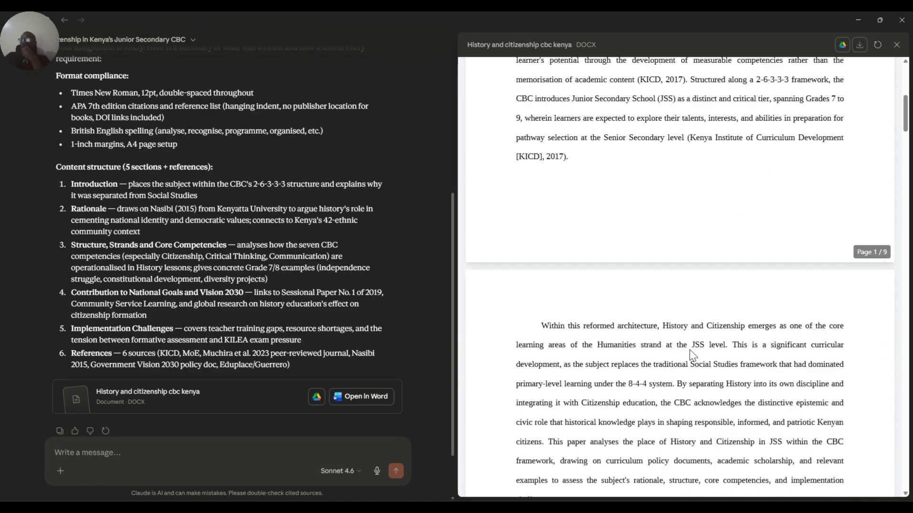
{"action": "scroll", "coordinate": [690, 352], "scroll_direction": "down", "scroll_amount": 12}
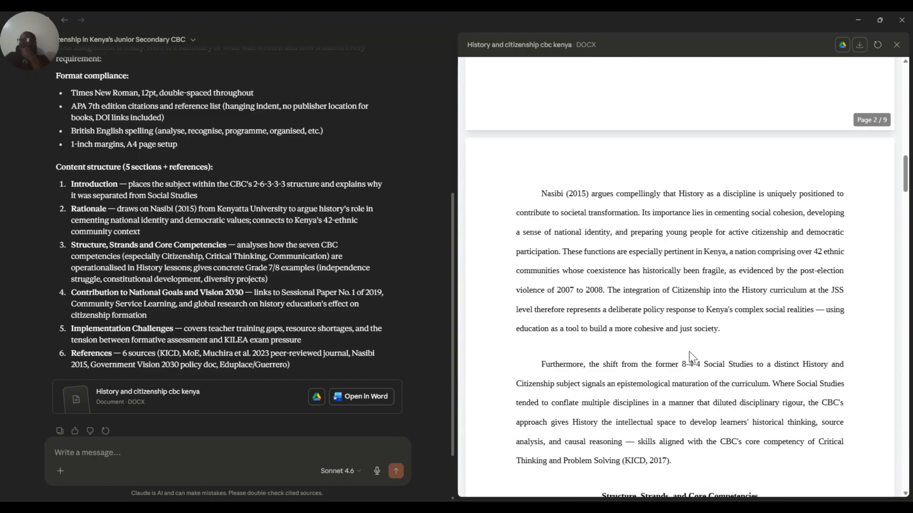
{"action": "scroll", "coordinate": [690, 358], "scroll_direction": "down", "scroll_amount": 4}
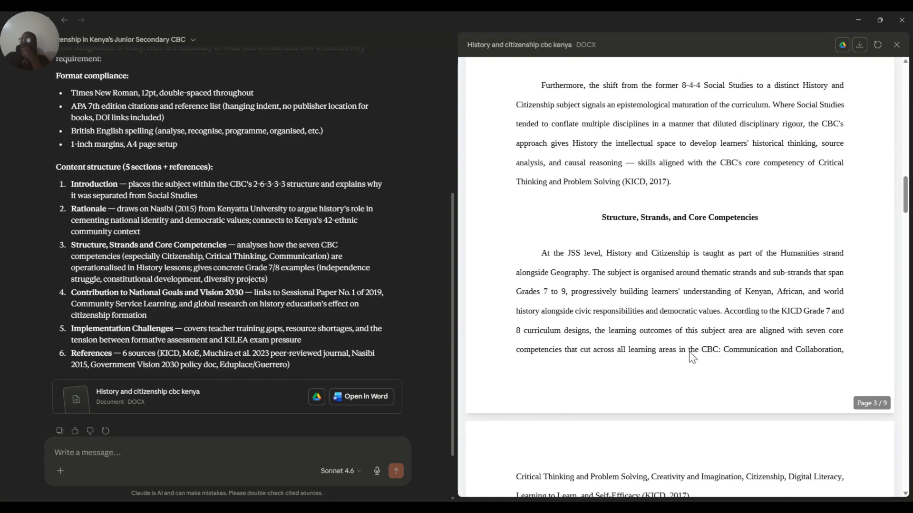
{"action": "scroll", "coordinate": [688, 352], "scroll_direction": "up", "scroll_amount": 20}
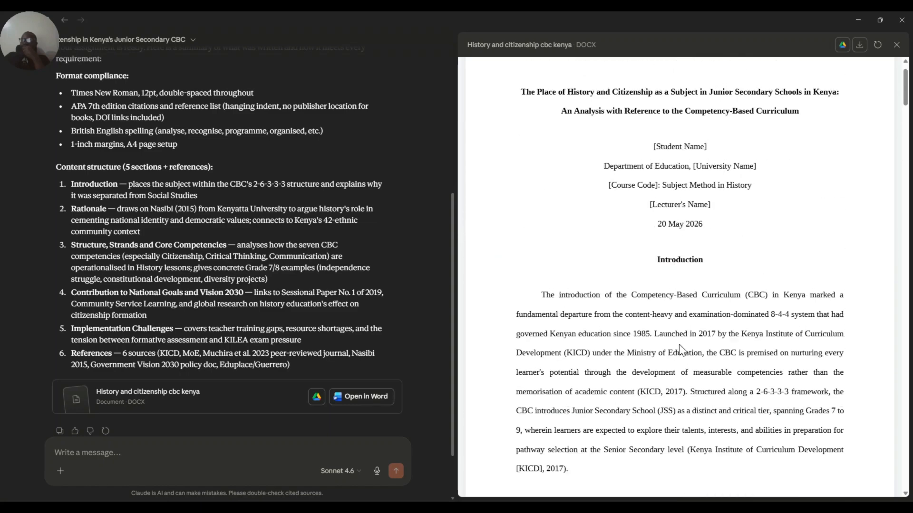
{"action": "scroll", "coordinate": [680, 349], "scroll_direction": "up", "scroll_amount": 1}
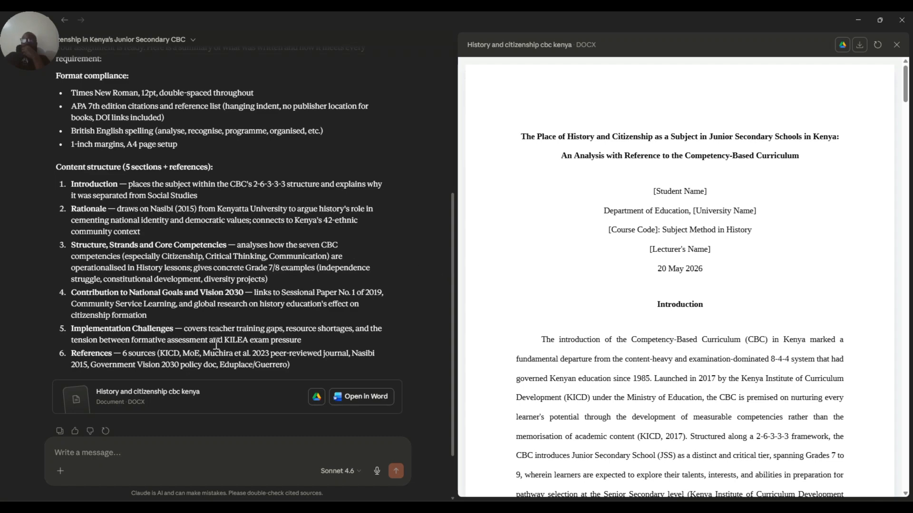
- Read through the previewed assignment from the introduction to the end of the reference list
{"action": "scroll", "coordinate": [217, 344], "scroll_direction": "down", "scroll_amount": 2}
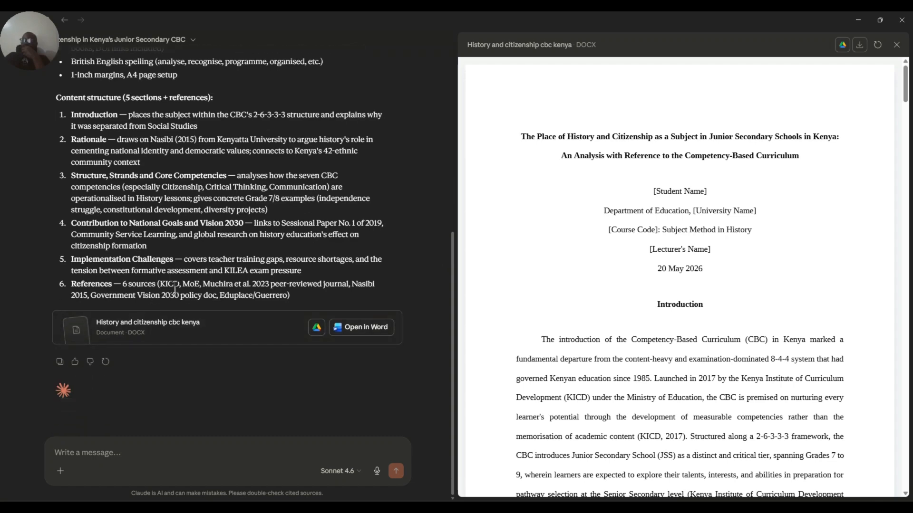
{"action": "scroll", "coordinate": [817, 385], "scroll_direction": "down", "scroll_amount": 9}
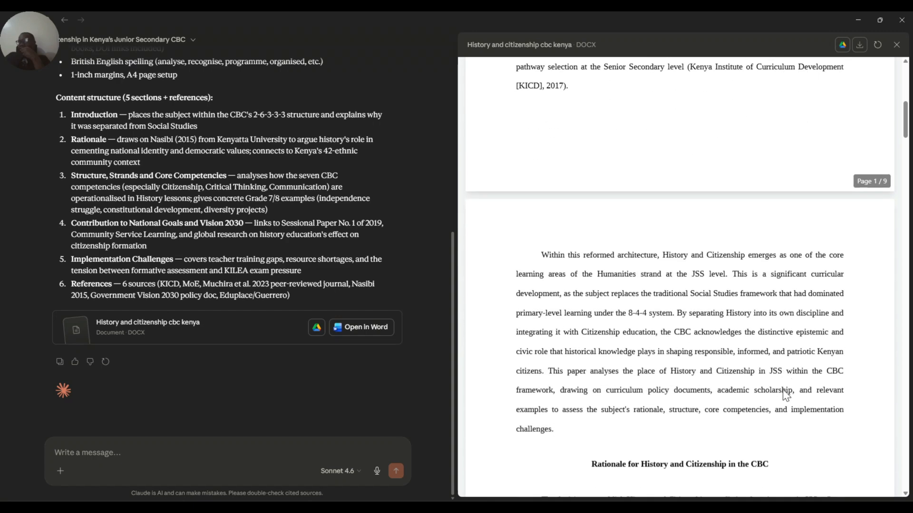
{"action": "scroll", "coordinate": [786, 394], "scroll_direction": "down", "scroll_amount": 7}
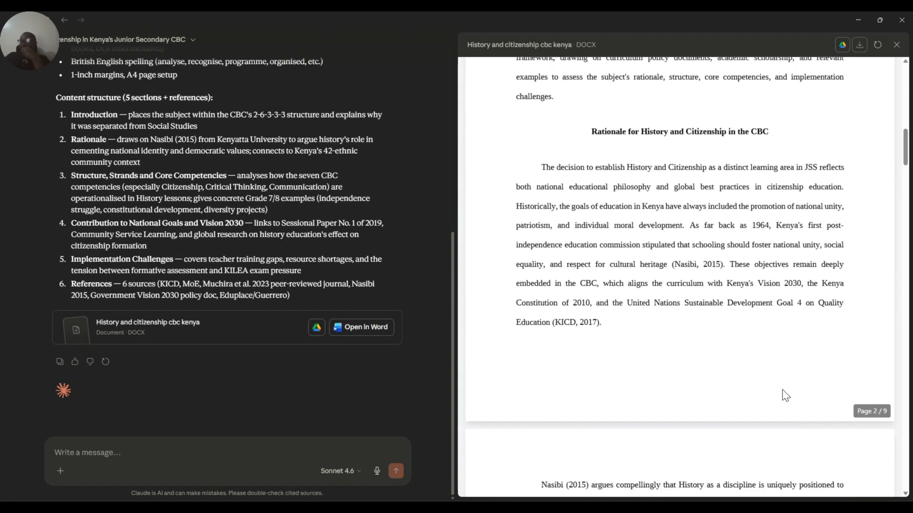
{"action": "scroll", "coordinate": [785, 395], "scroll_direction": "down", "scroll_amount": 9}
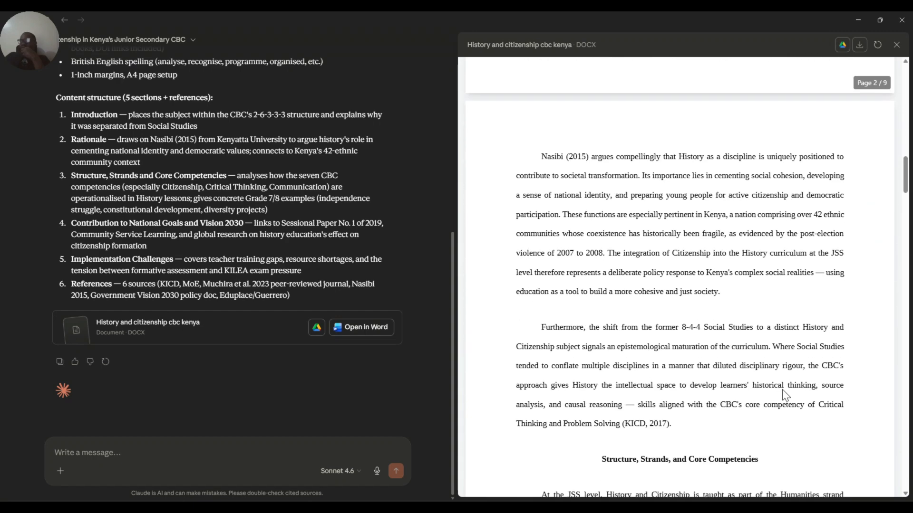
{"action": "scroll", "coordinate": [783, 395], "scroll_direction": "down", "scroll_amount": 16}
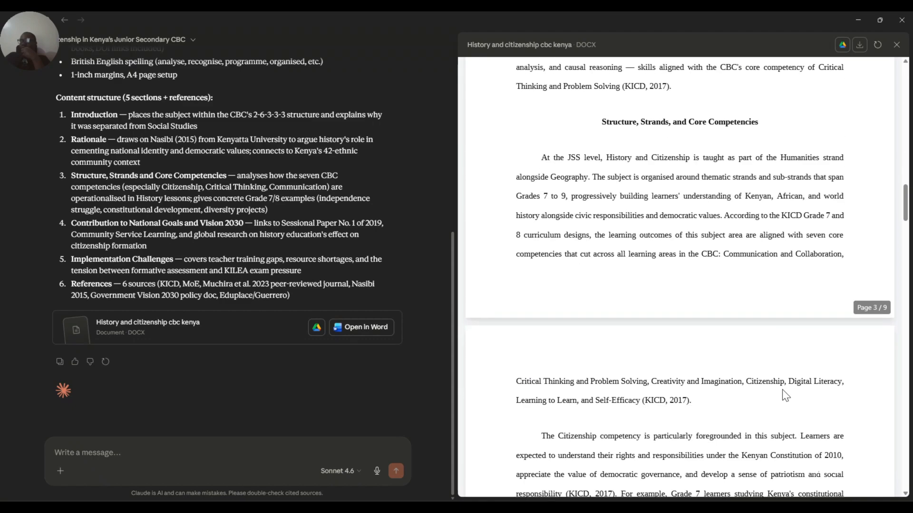
{"action": "scroll", "coordinate": [785, 396], "scroll_direction": "down", "scroll_amount": 5}
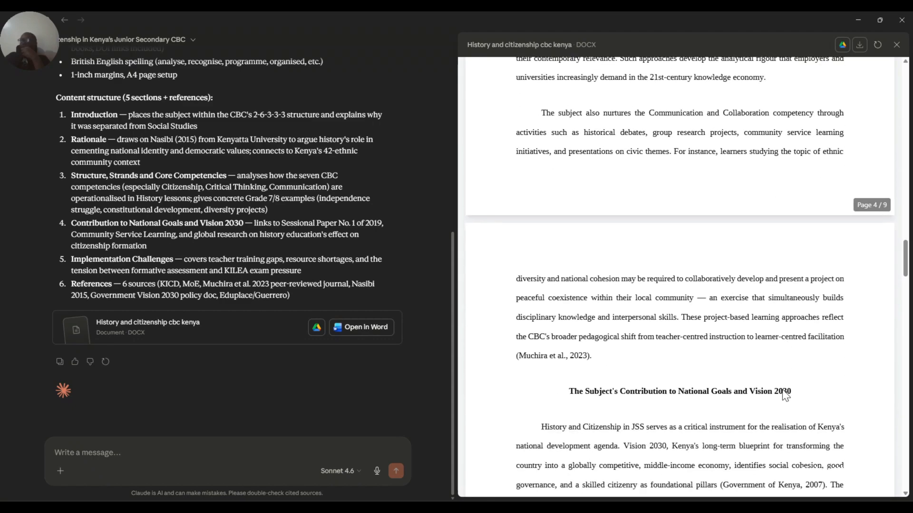
{"action": "scroll", "coordinate": [783, 394], "scroll_direction": "down", "scroll_amount": 20}
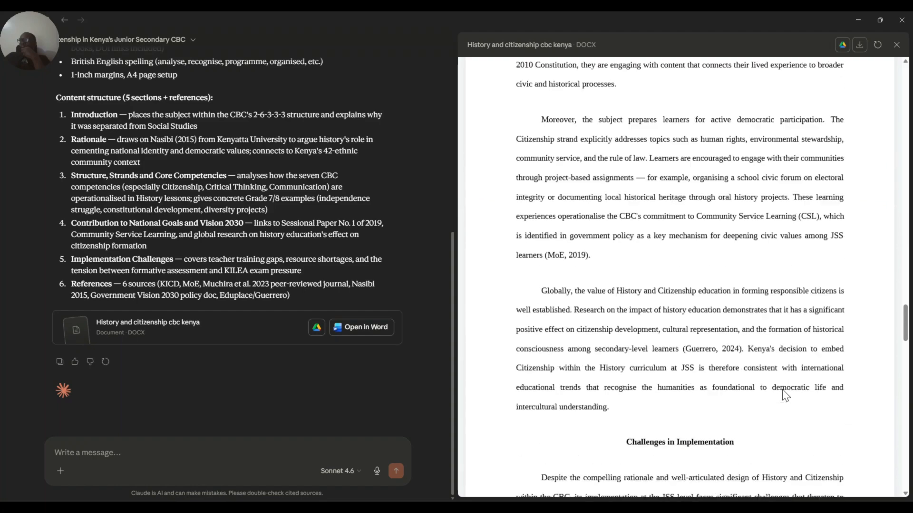
{"action": "scroll", "coordinate": [783, 395], "scroll_direction": "down", "scroll_amount": 17}
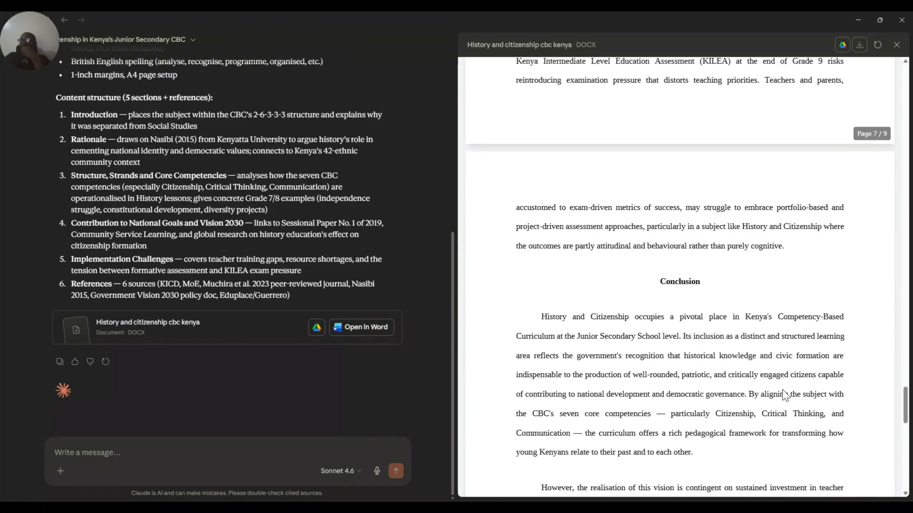
{"action": "scroll", "coordinate": [785, 395], "scroll_direction": "down", "scroll_amount": 4}
{"action": "scroll", "coordinate": [786, 395], "scroll_direction": "down", "scroll_amount": 11}
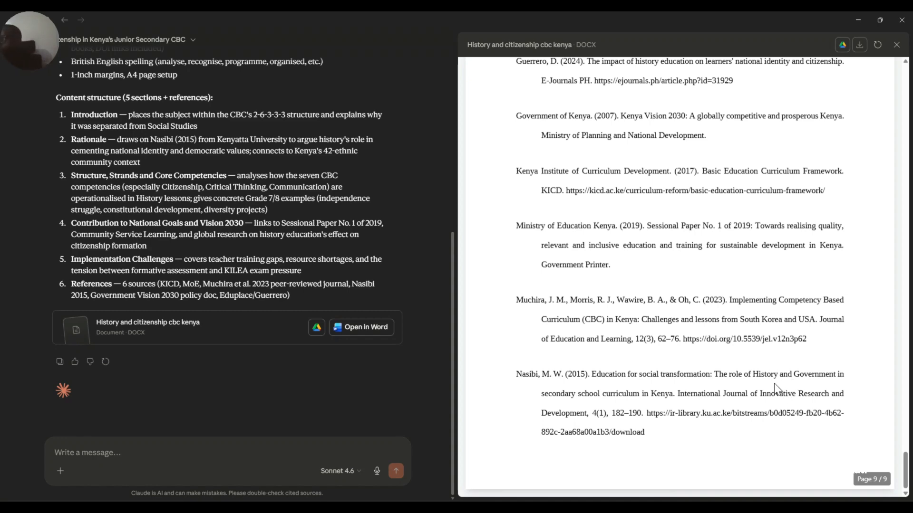
- Examine the References entries and the Conclusion section of the previewed assignment
{"action": "scroll", "coordinate": [770, 386], "scroll_direction": "up", "scroll_amount": 6}
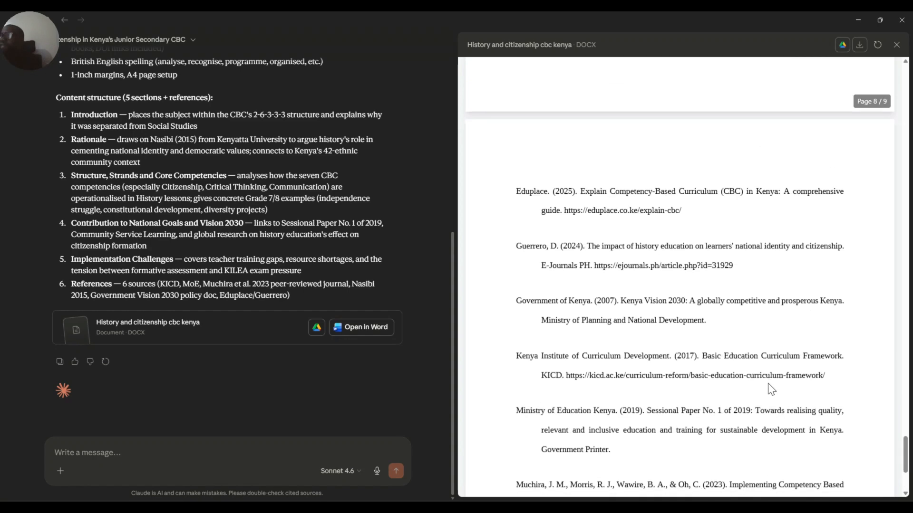
{"action": "scroll", "coordinate": [681, 371], "scroll_direction": "up", "scroll_amount": 1}
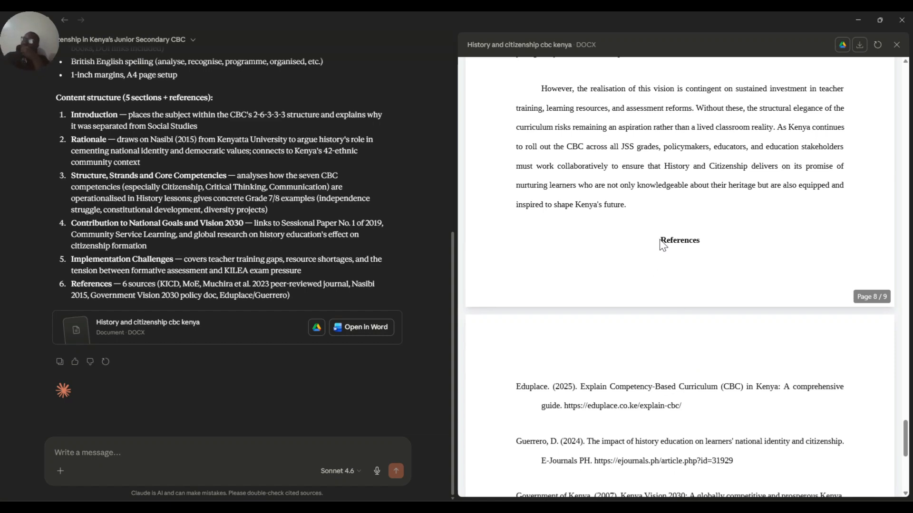
{"action": "scroll", "coordinate": [698, 381], "scroll_direction": "down", "scroll_amount": 7}
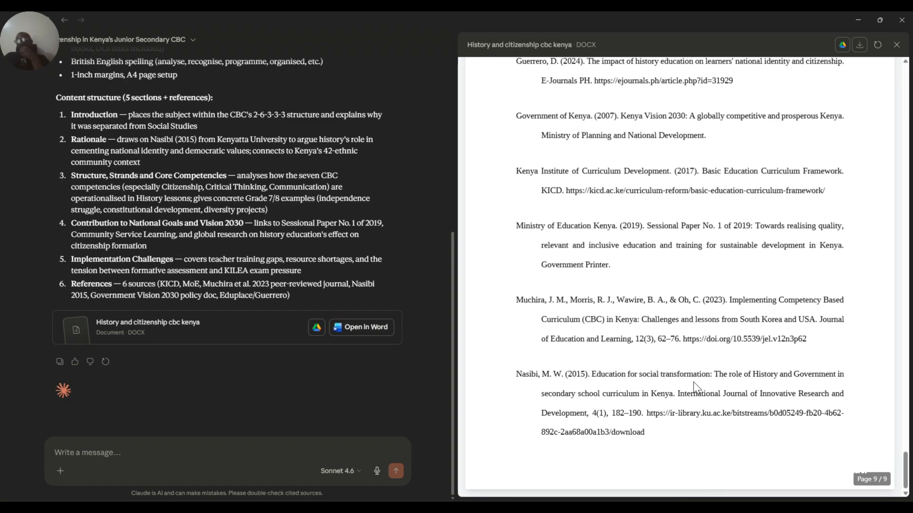
{"action": "scroll", "coordinate": [693, 382], "scroll_direction": "up", "scroll_amount": 7}
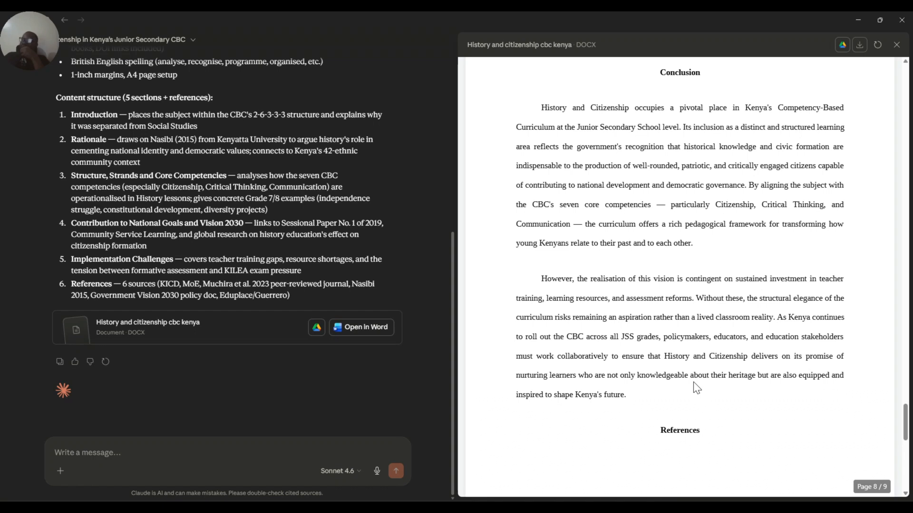
{"action": "scroll", "coordinate": [694, 383], "scroll_direction": "up", "scroll_amount": 1}
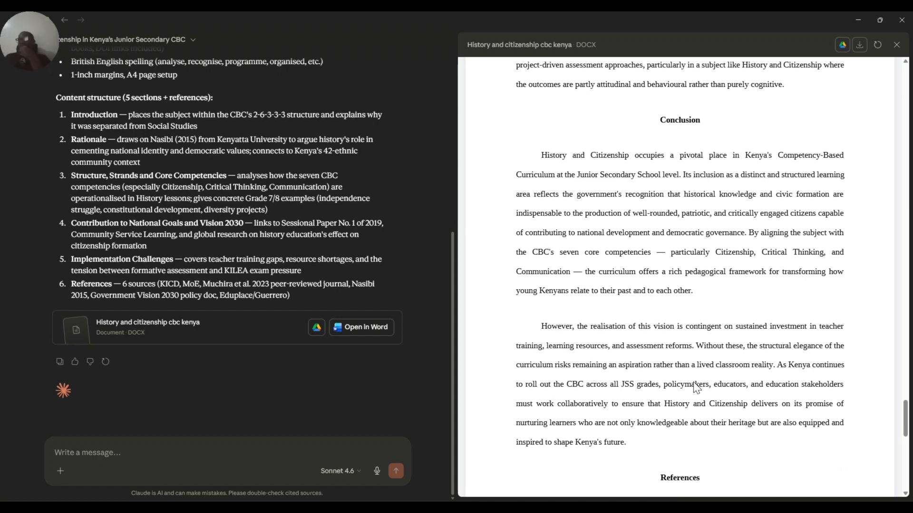
- Review the implementation challenges, Vision 2030 and core competencies sections of the preview, working back to the title page
{"action": "scroll", "coordinate": [704, 319], "scroll_direction": "up", "scroll_amount": 10}
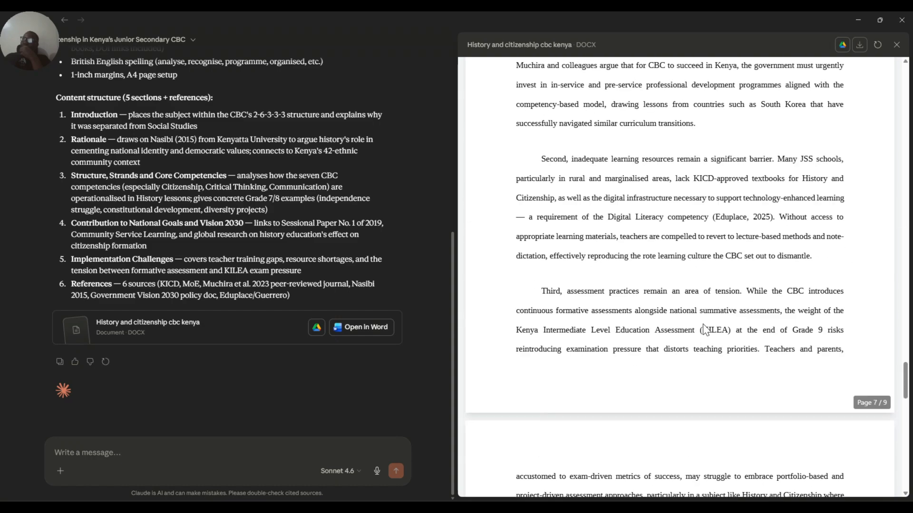
{"action": "scroll", "coordinate": [704, 332], "scroll_direction": "up", "scroll_amount": 5}
{"action": "scroll", "coordinate": [703, 327], "scroll_direction": "up", "scroll_amount": 12}
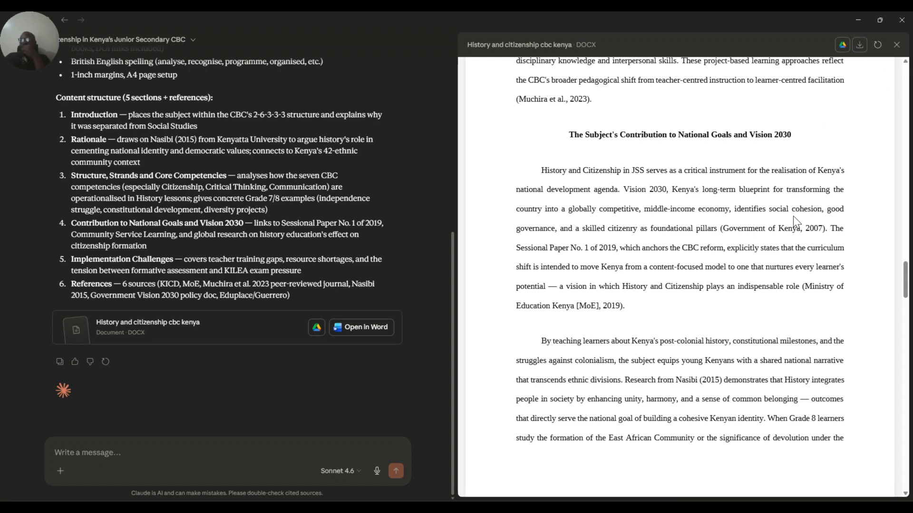
{"action": "scroll", "coordinate": [793, 216], "scroll_direction": "up", "scroll_amount": 5}
{"action": "scroll", "coordinate": [793, 216], "scroll_direction": "down", "scroll_amount": 10}
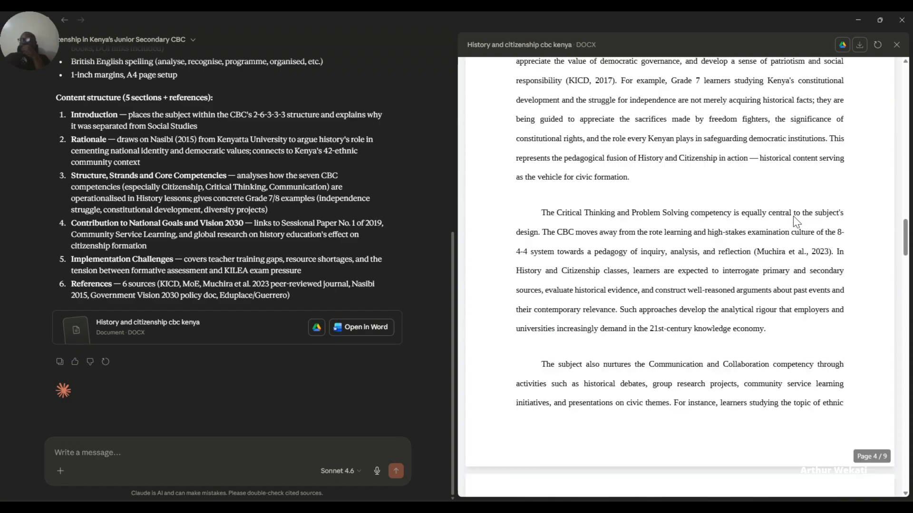
{"action": "scroll", "coordinate": [793, 216], "scroll_direction": "up", "scroll_amount": 20}
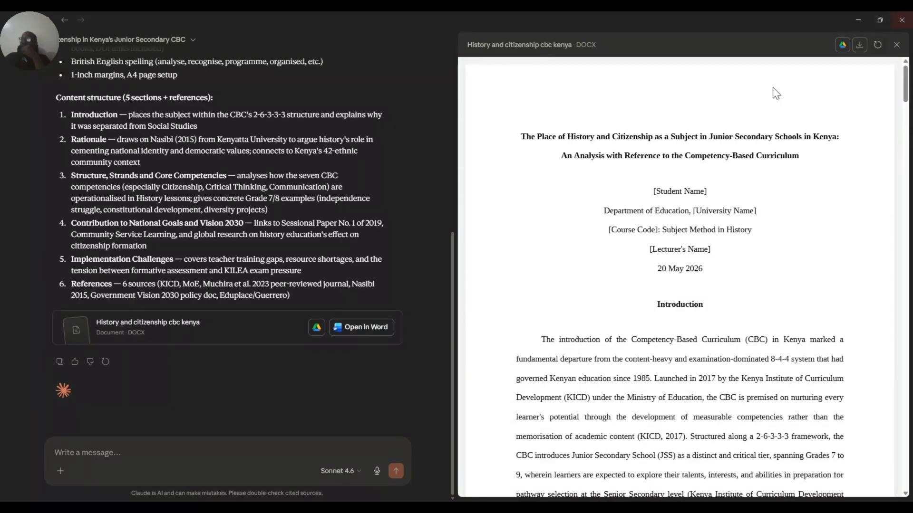
- Open the generated History and Citizenship document in Word and look through it down to the reference list
{"action": "left_click", "coordinate": [363, 331]}
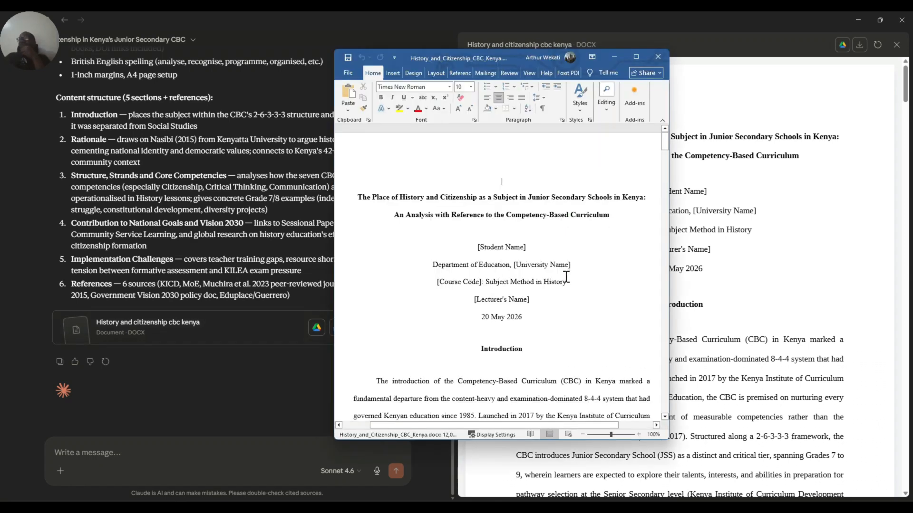
{"action": "scroll", "coordinate": [568, 243], "scroll_direction": "down", "scroll_amount": 8}
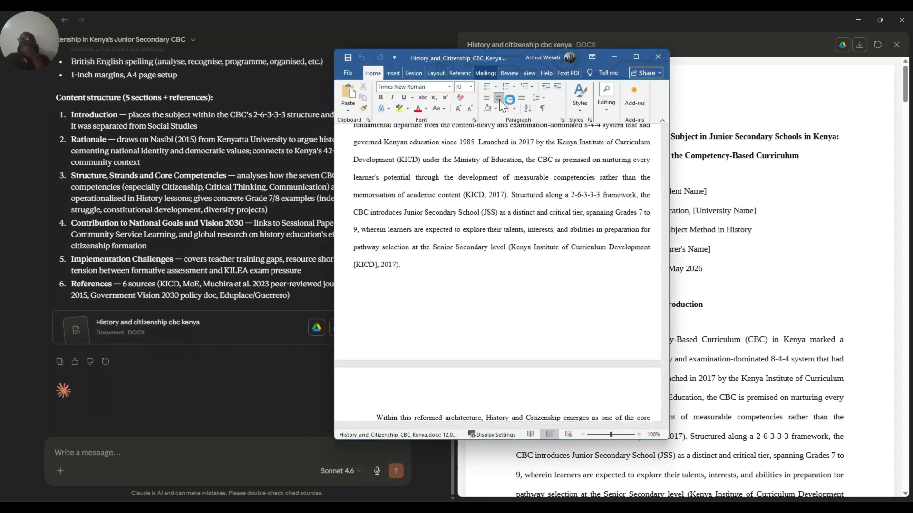
{"action": "scroll", "coordinate": [547, 275], "scroll_direction": "down", "scroll_amount": 9}
{"action": "scroll", "coordinate": [547, 275], "scroll_direction": "down", "scroll_amount": 10}
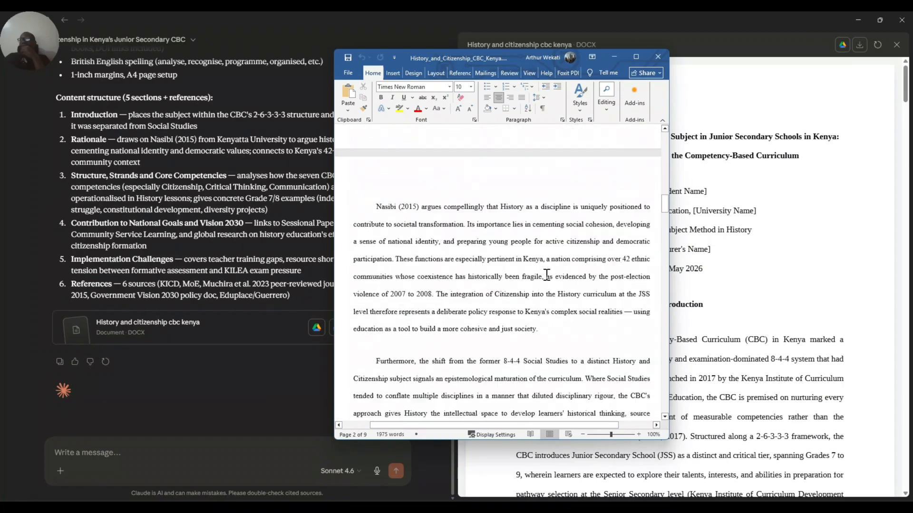
{"action": "scroll", "coordinate": [547, 275], "scroll_direction": "down", "scroll_amount": 1}
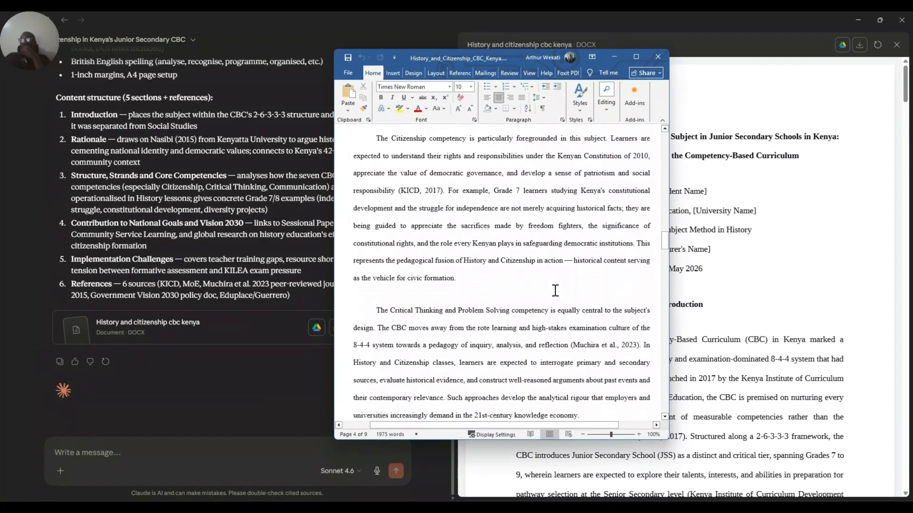
{"action": "scroll", "coordinate": [556, 289], "scroll_direction": "down", "scroll_amount": 8}
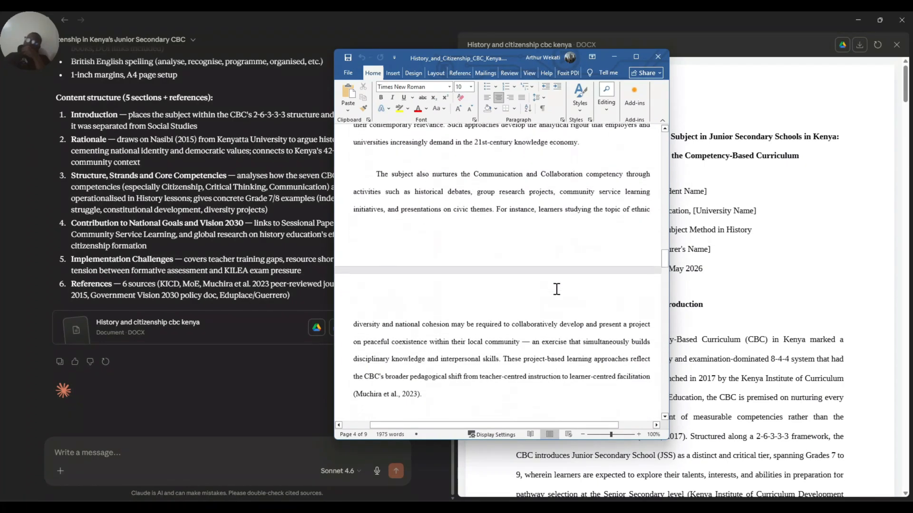
{"action": "scroll", "coordinate": [556, 289], "scroll_direction": "down", "scroll_amount": 10}
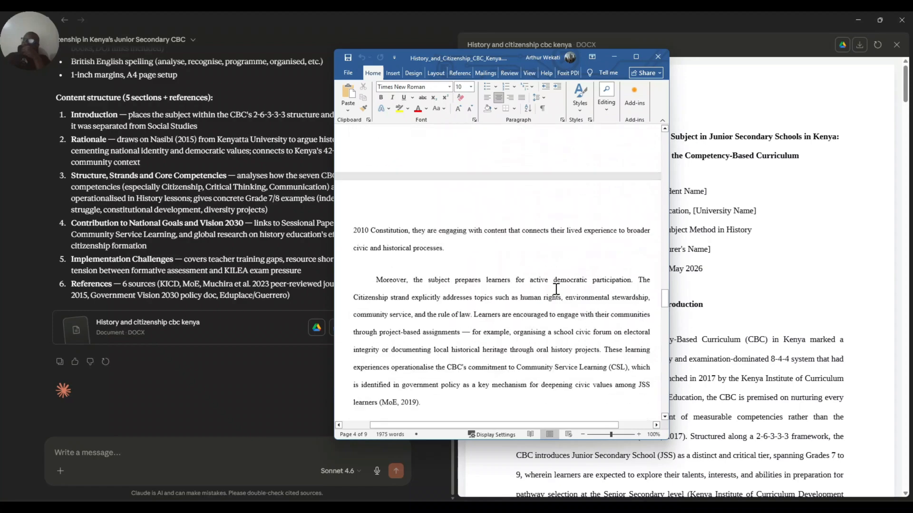
{"action": "scroll", "coordinate": [556, 289], "scroll_direction": "down", "scroll_amount": 10}
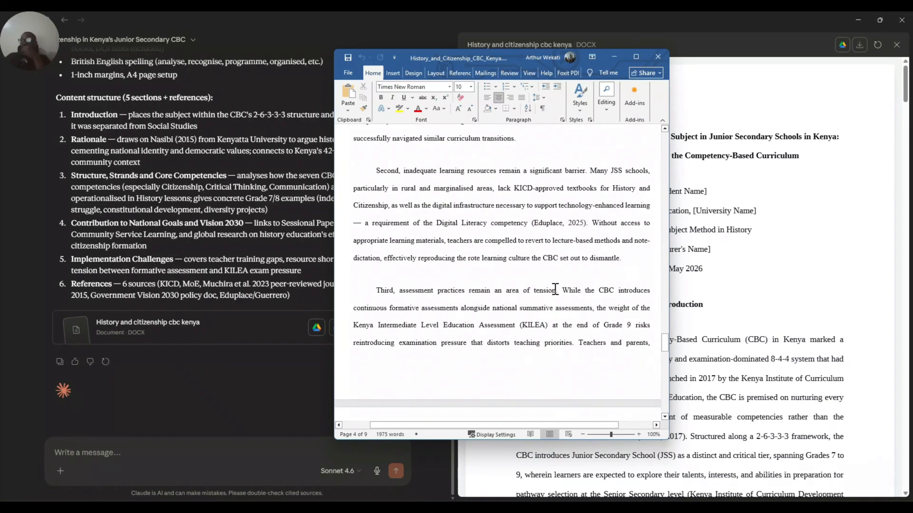
{"action": "scroll", "coordinate": [554, 289], "scroll_direction": "down", "scroll_amount": 10}
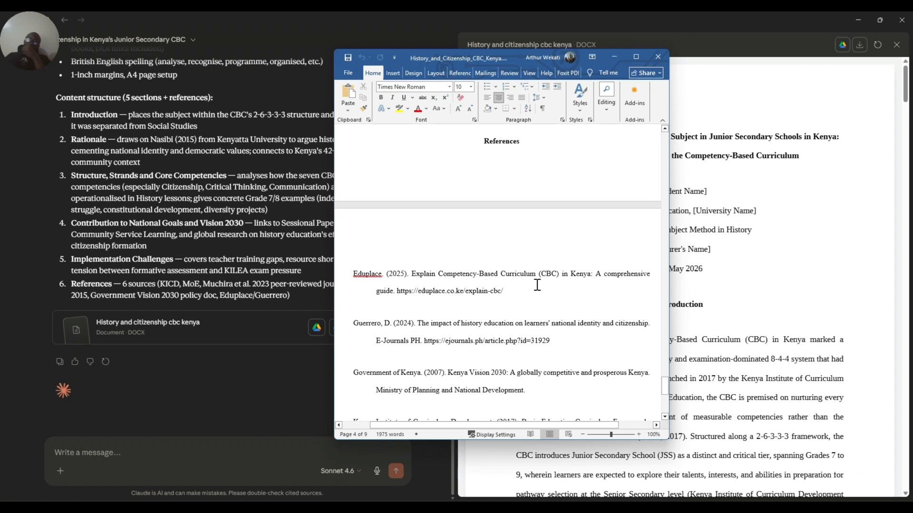
- Switch back to Claude and look over the submitted prompt and the assignment summary in the chat
{"action": "left_click", "coordinate": [237, 242]}
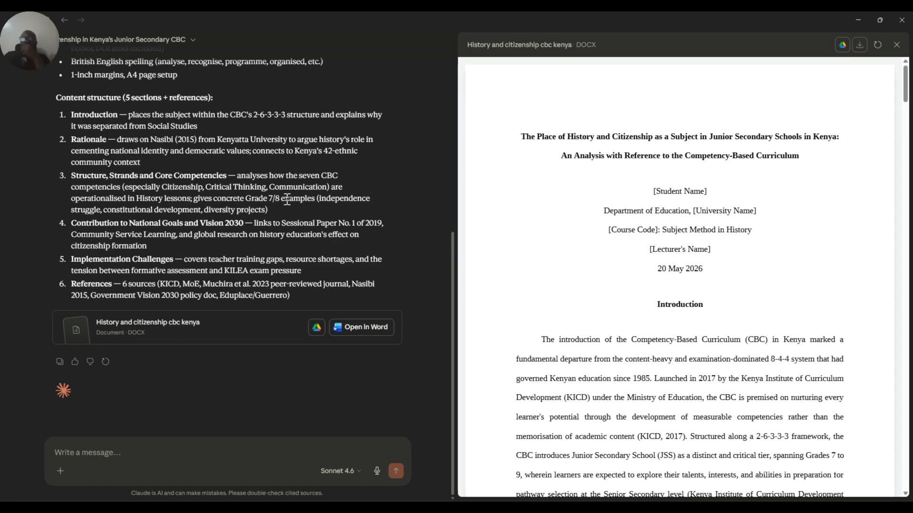
{"action": "scroll", "coordinate": [297, 230], "scroll_direction": "up", "scroll_amount": 6}
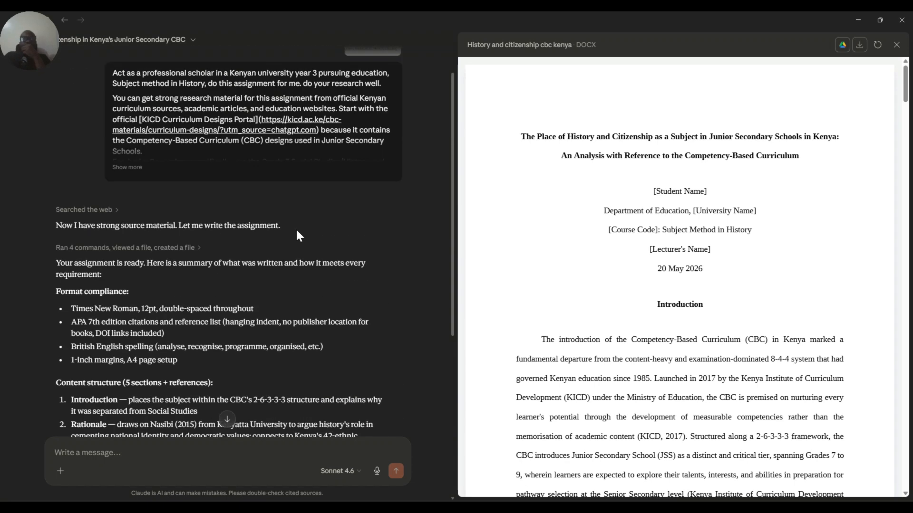
{"action": "scroll", "coordinate": [297, 232], "scroll_direction": "down", "scroll_amount": 6}
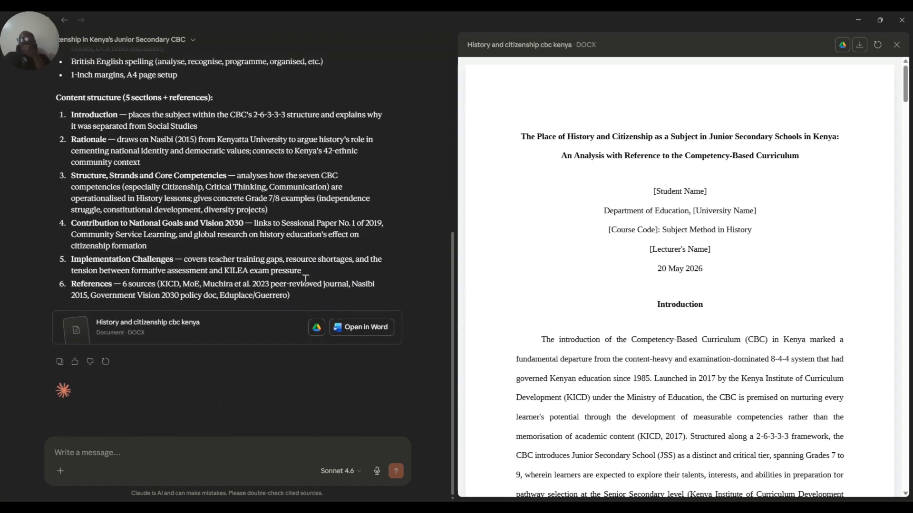